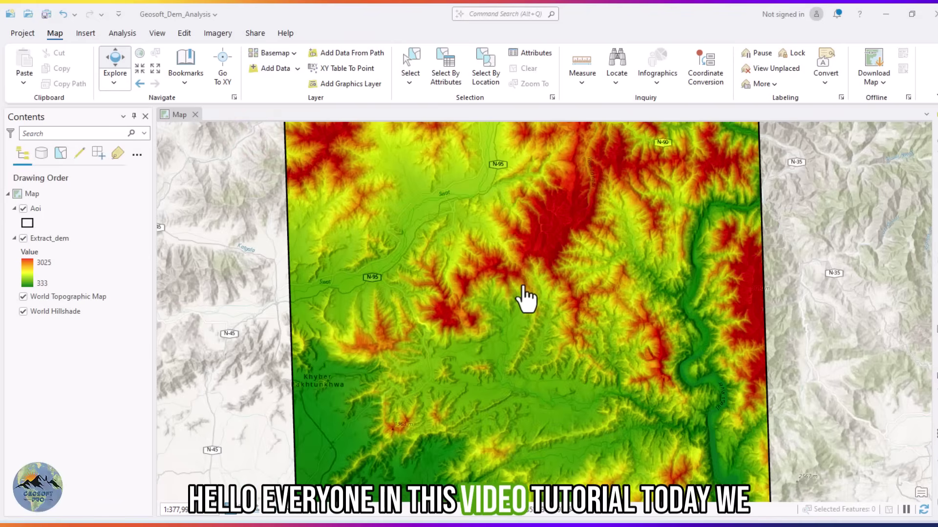
Step: Recentre the map on the elevation raster
scroll(525, 293, down, 3)
mouse_move(524, 290)
mouse_down()
mouse_move(528, 305)
mouse_move(531, 290)
mouse_move(522, 295)
mouse_up()
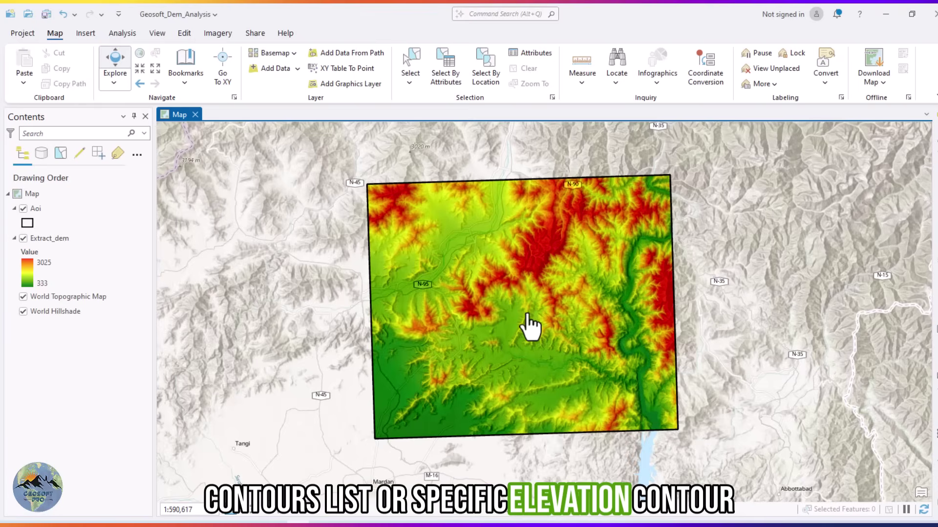
scroll(536, 331, up, 2)
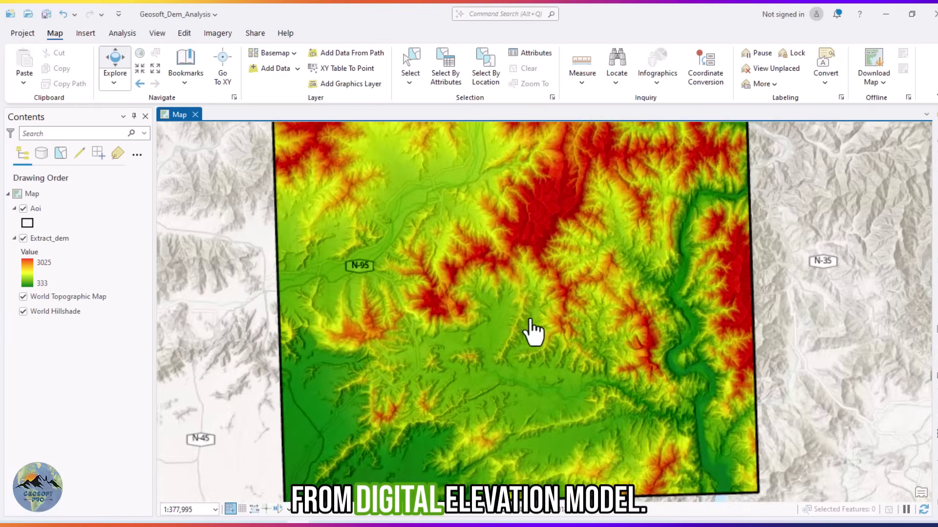
scroll(515, 326, down, 2)
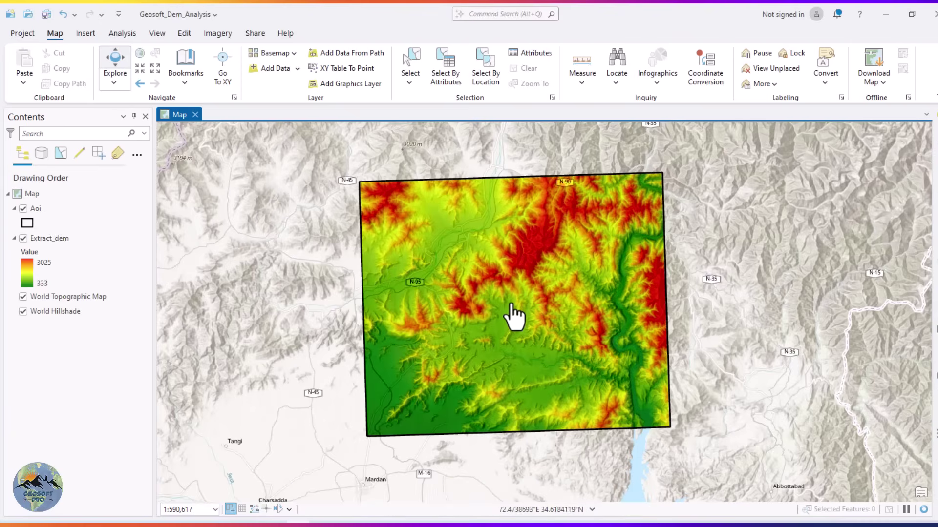
drag(628, 324, 601, 324)
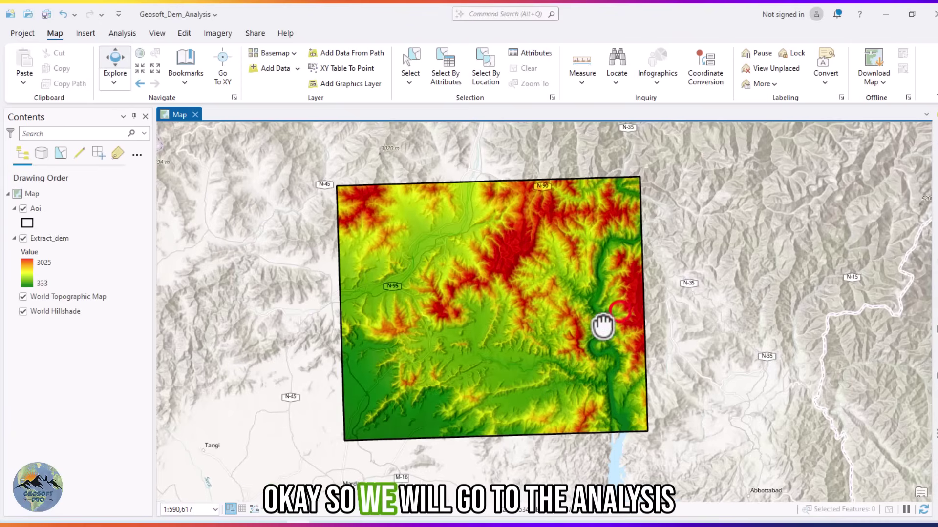
Step: Open the Geoprocessing pane from the Analysis tab's Tools
click(118, 37)
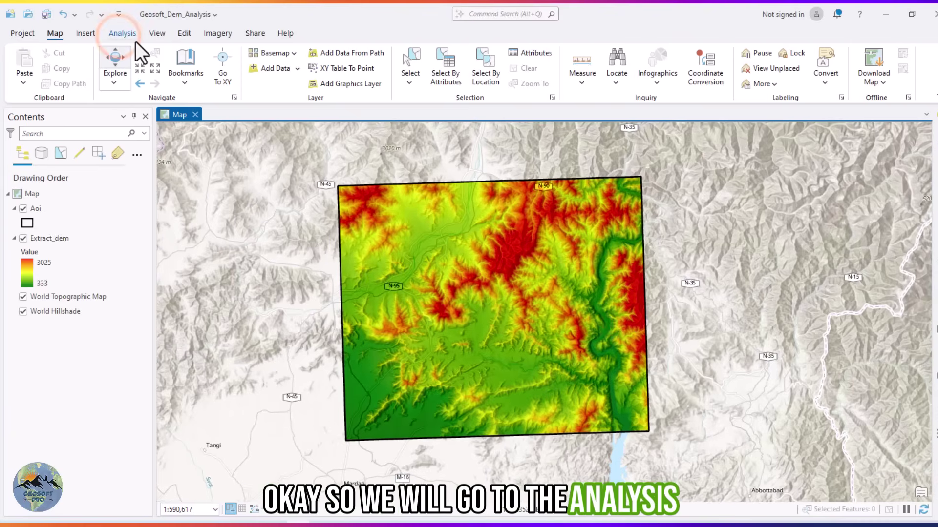
click(116, 30)
click(160, 57)
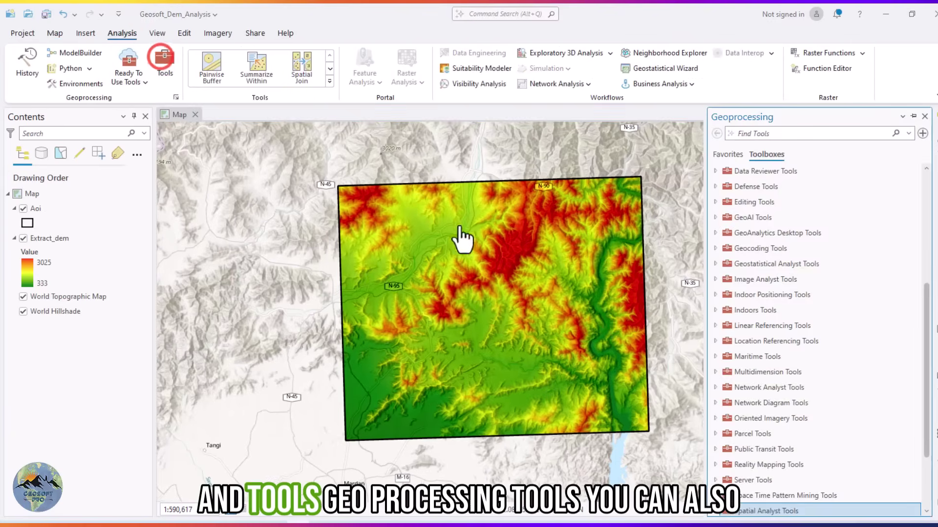
scroll(773, 263, down, 1)
scroll(772, 263, up, 2)
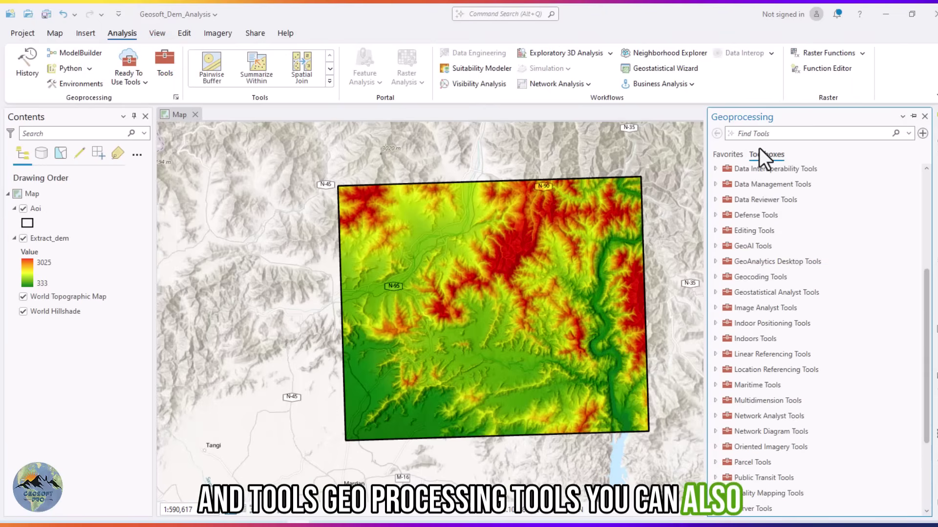
click(764, 132)
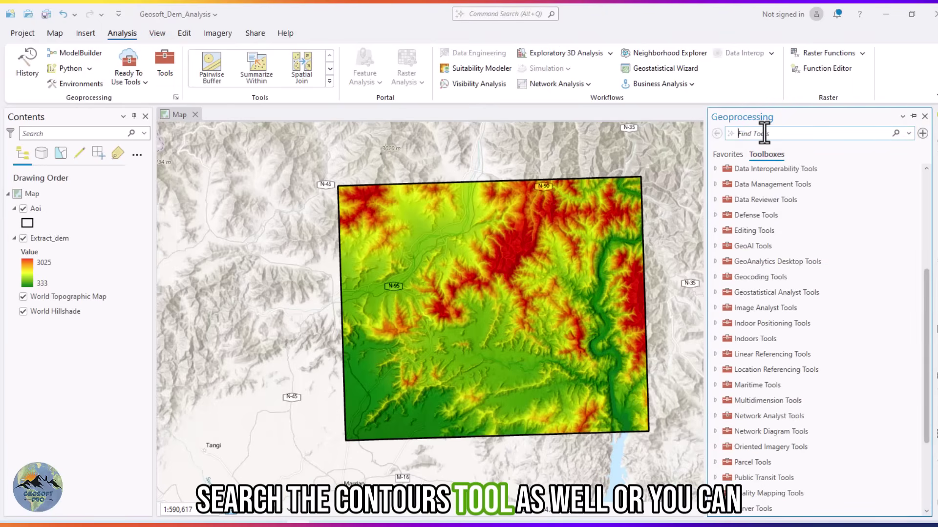
Step: Expand Spatial Analyst Tools and its Surface toolset to list the contour tools
scroll(747, 303, down, 3)
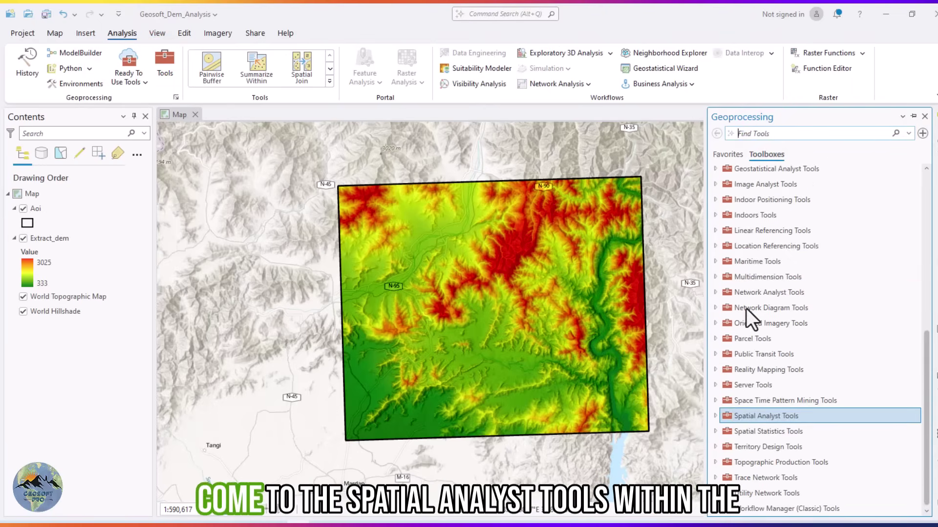
click(713, 415)
scroll(738, 388, down, 3)
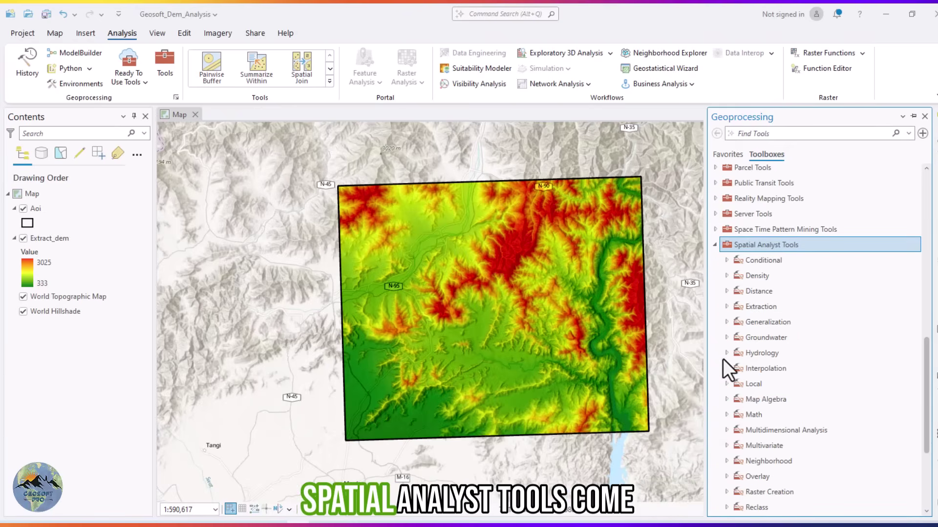
scroll(725, 389, down, 1)
scroll(724, 405, down, 3)
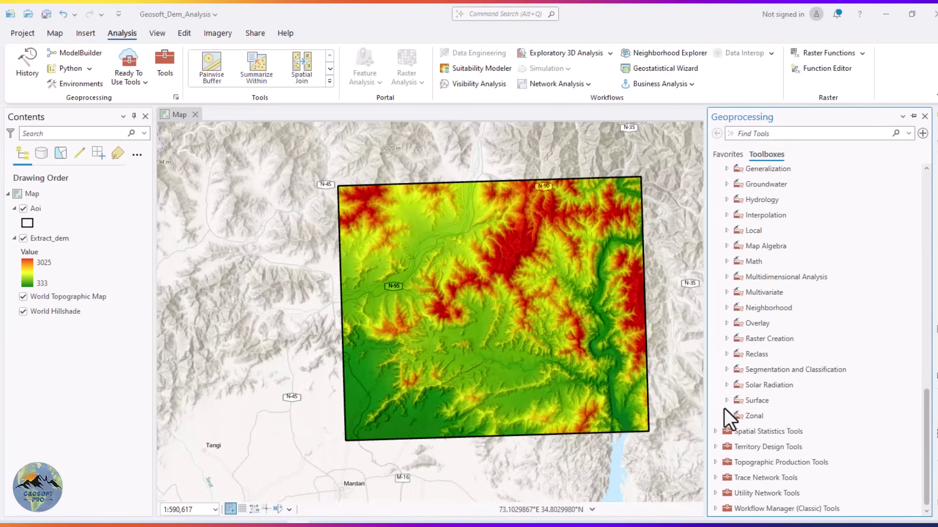
click(730, 403)
scroll(752, 390, down, 3)
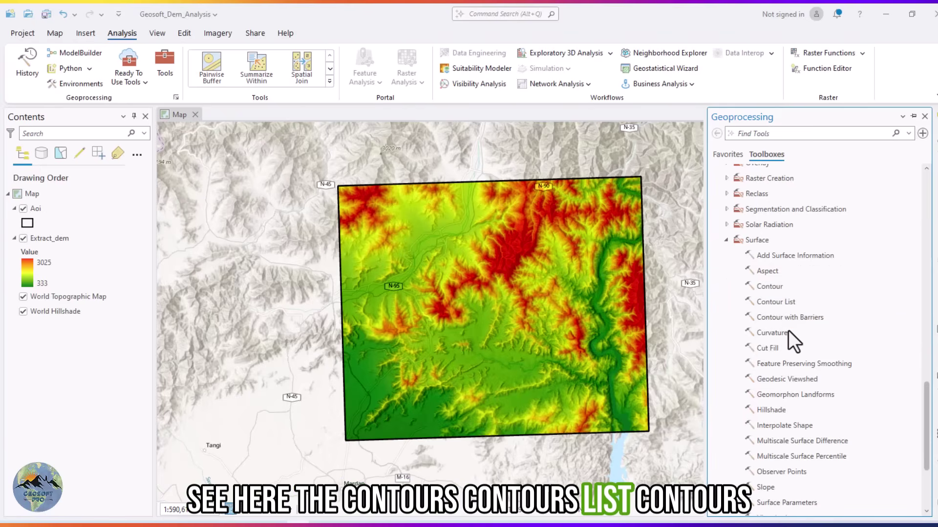
Step: Open Contour with Extract_dem as input raster and start editing the output feature class name
click(781, 286)
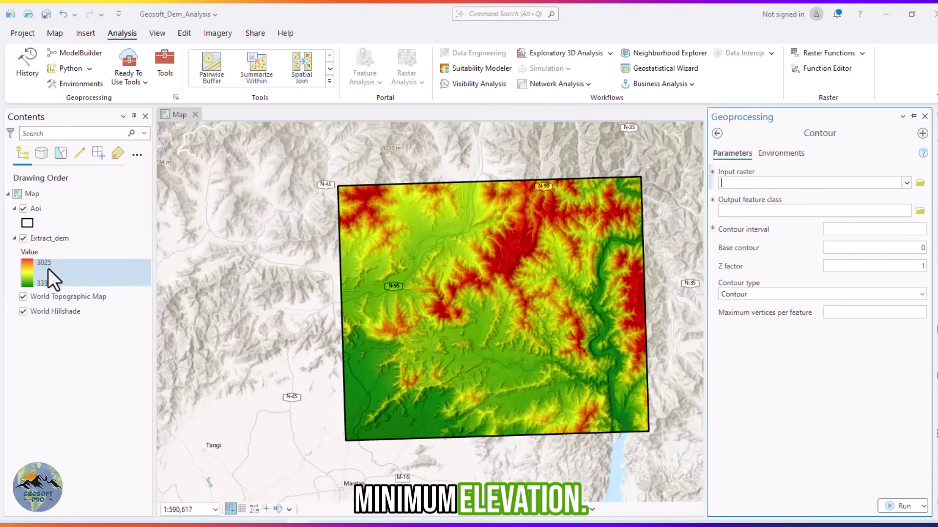
click(905, 184)
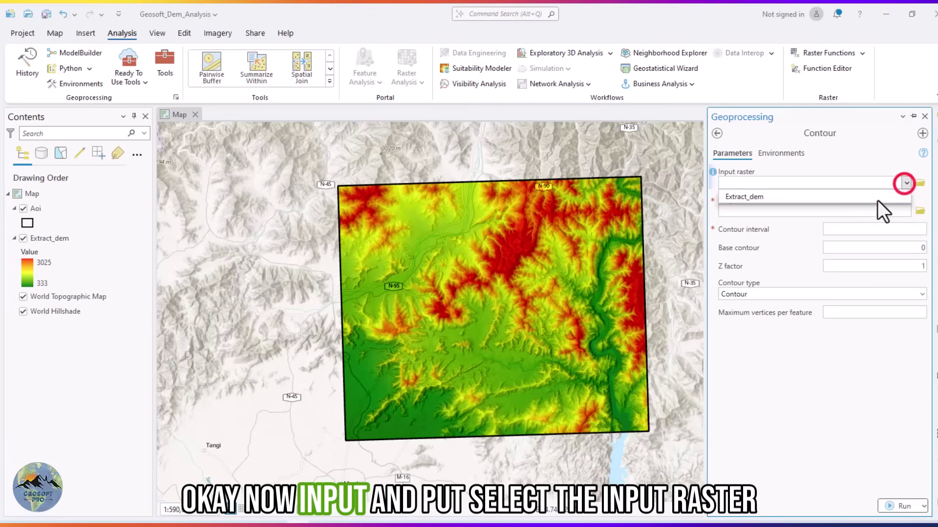
click(837, 197)
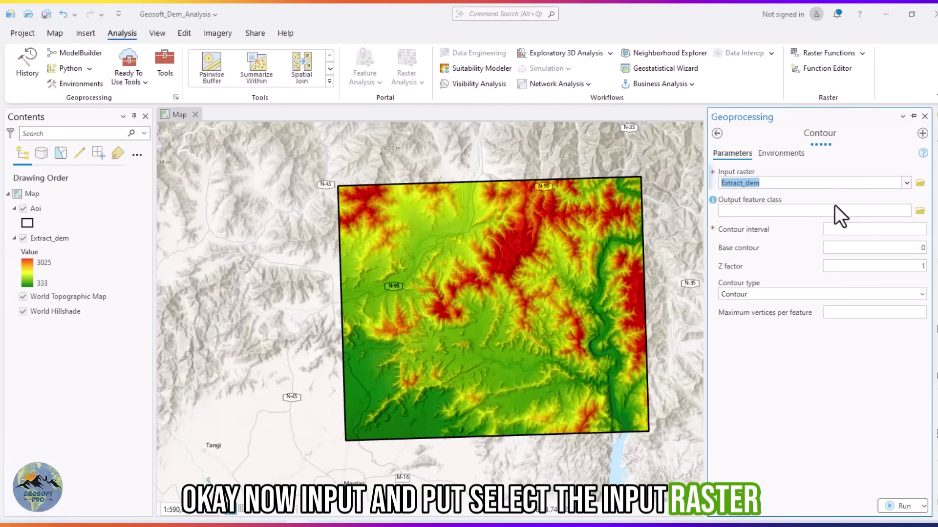
click(797, 182)
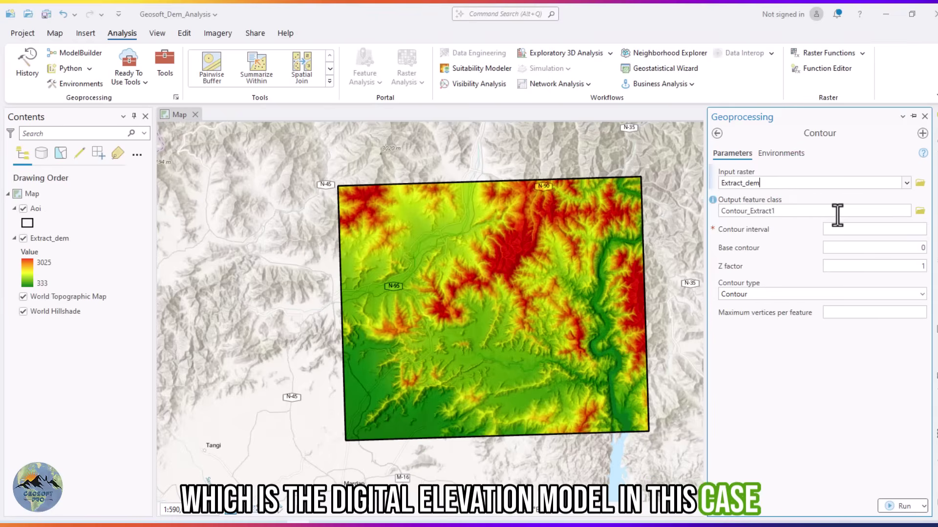
drag(796, 212, 801, 221)
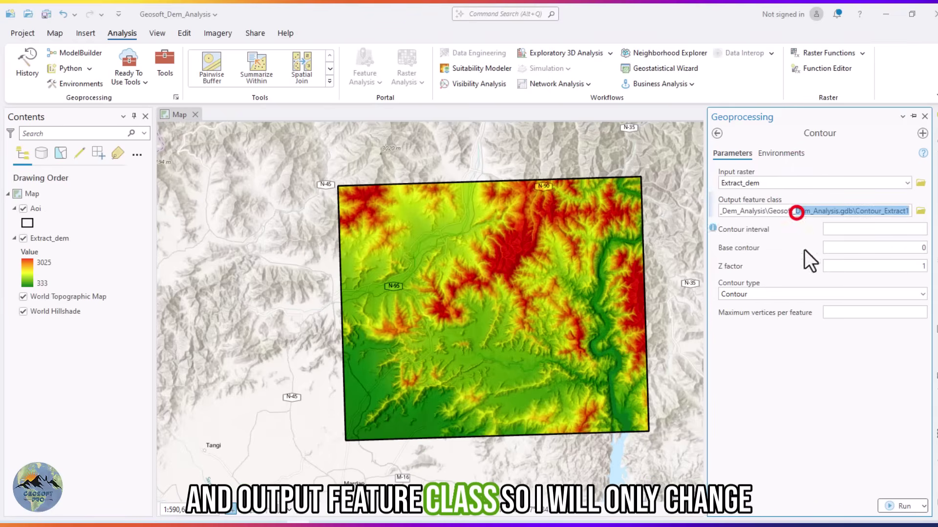
click(880, 208)
click(826, 209)
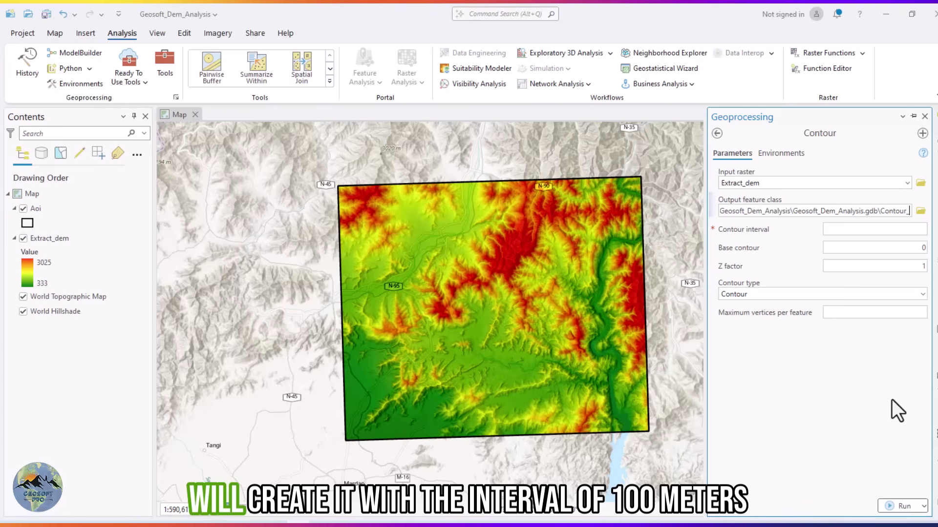
Step: Run Contour with output Contour_100m, interval 100 and plain Contour type
text(1)
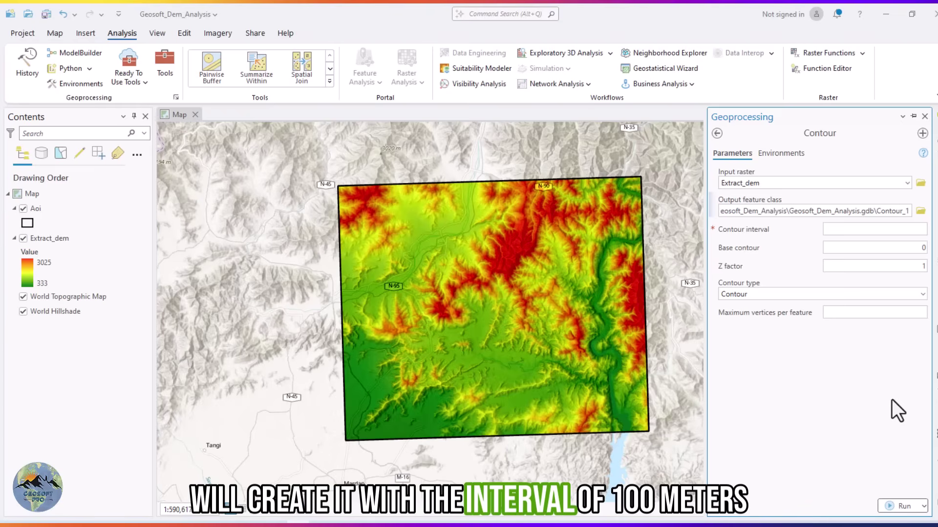
text(00)
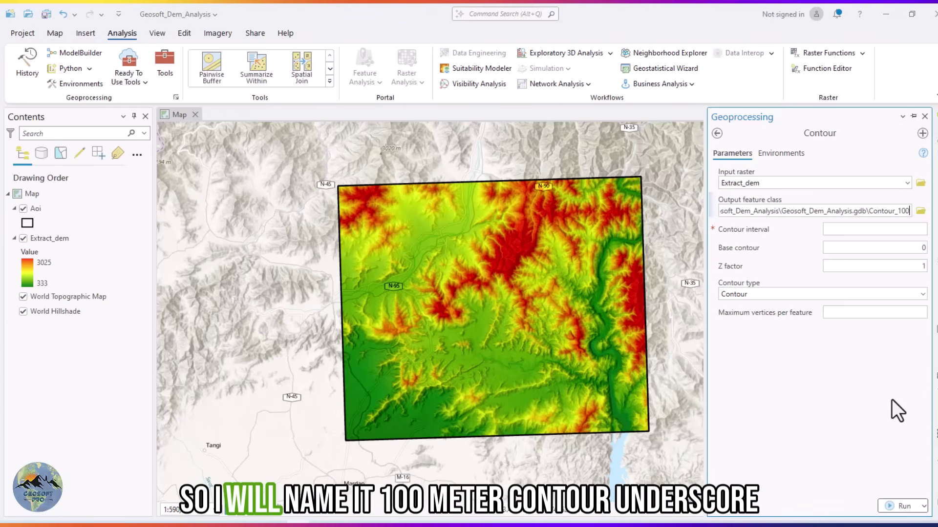
text(m)
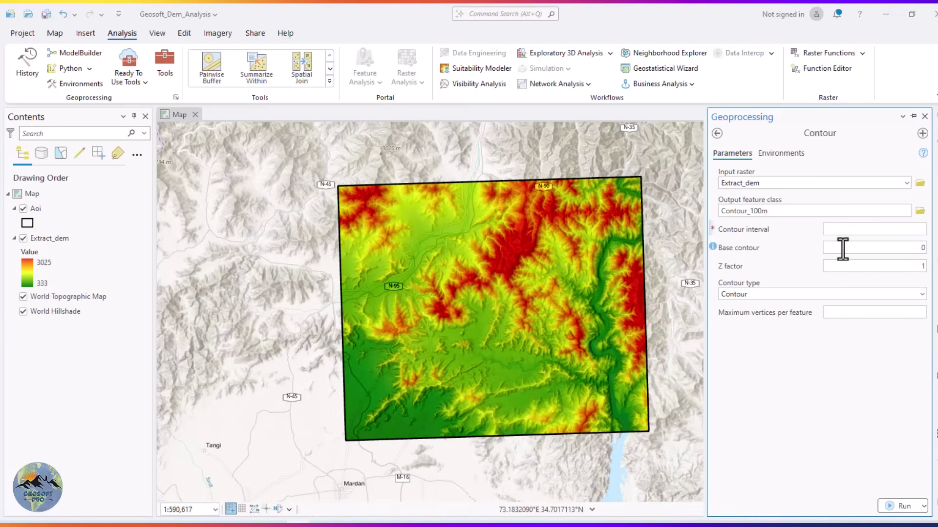
text(100)
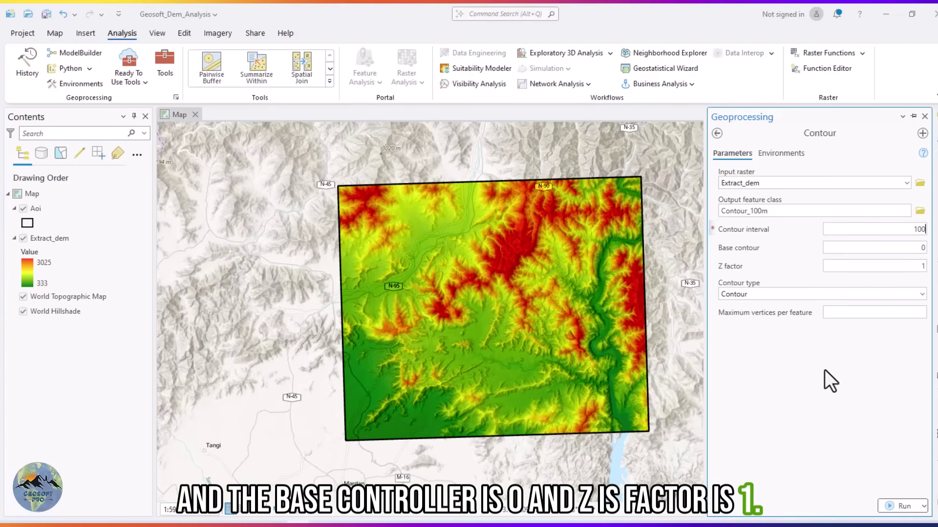
click(830, 419)
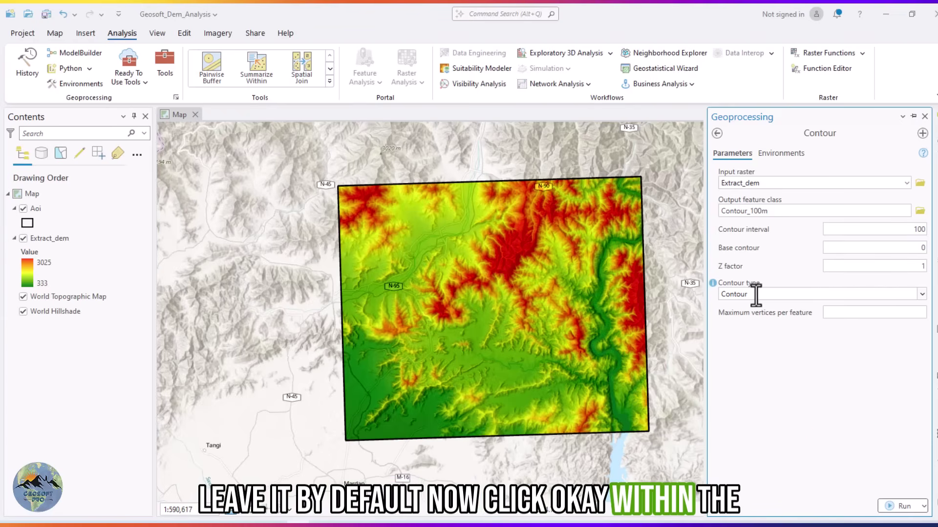
click(922, 294)
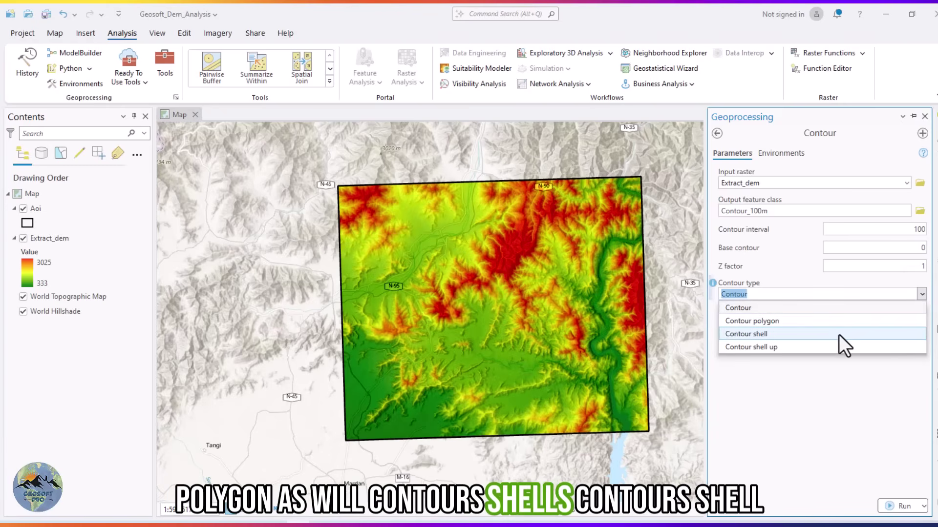
click(801, 309)
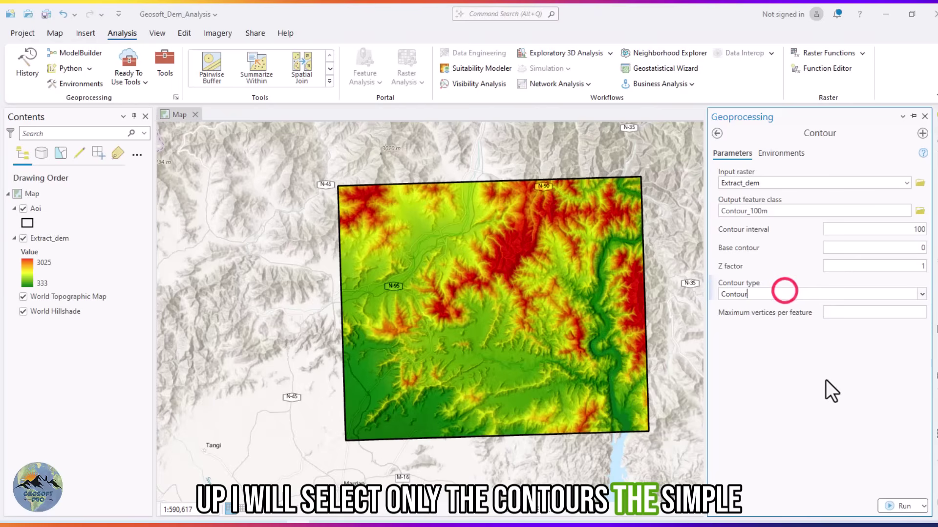
click(896, 506)
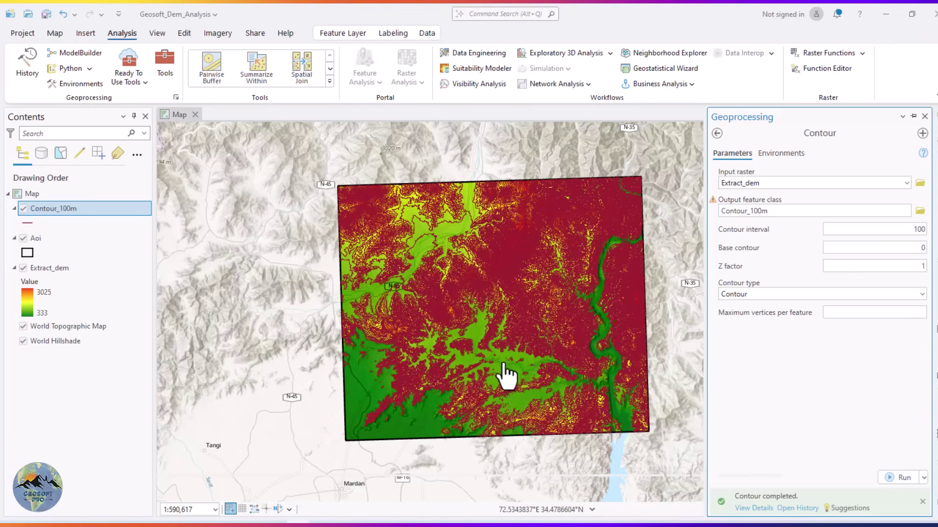
Step: Hide the Extract_dem raster and zoom out to view only the Contour_100m lines
click(23, 267)
scroll(542, 307, up, 4)
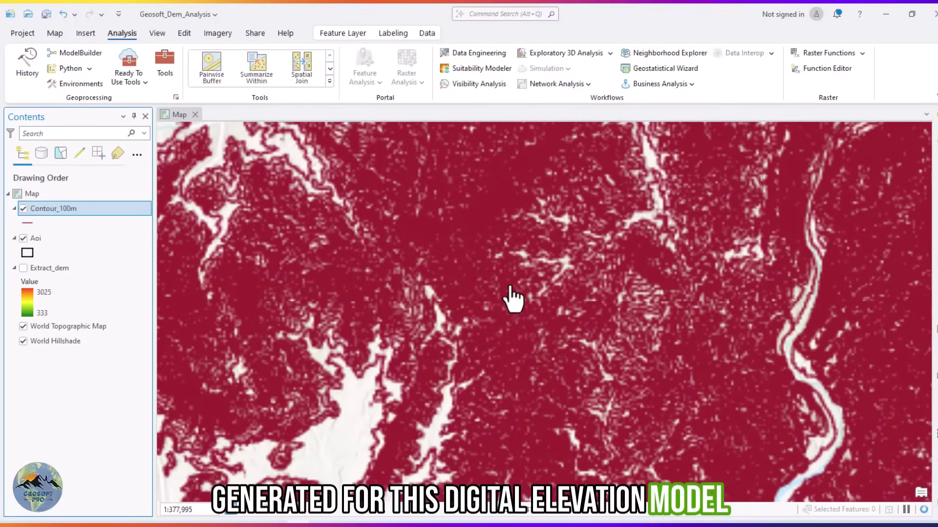
scroll(489, 307, down, 5)
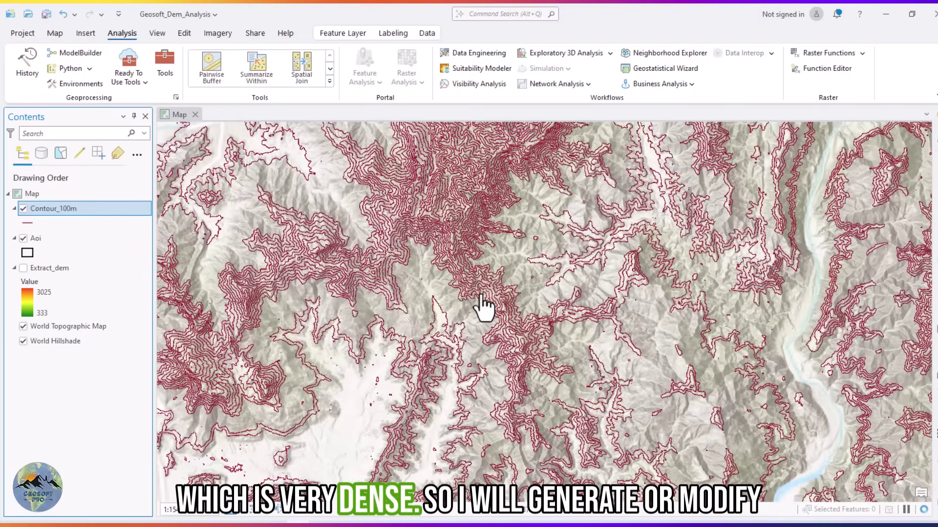
scroll(481, 306, down, 3)
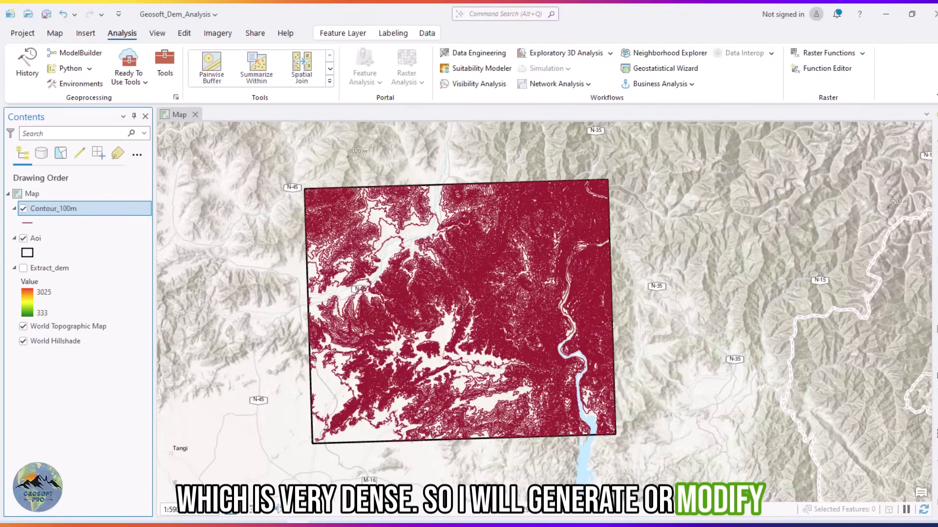
Step: Rerun Contour with output renamed Contour_500m and a 500 contour interval
click(880, 383)
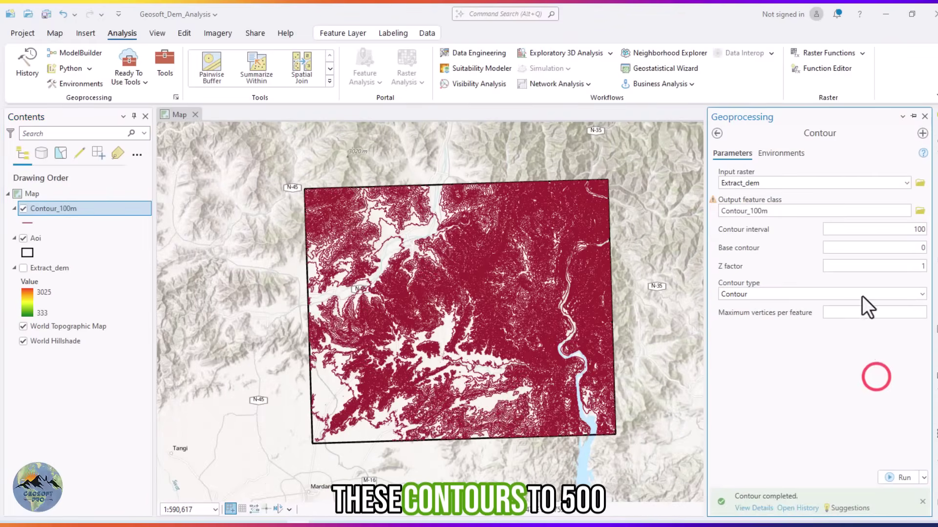
click(761, 212)
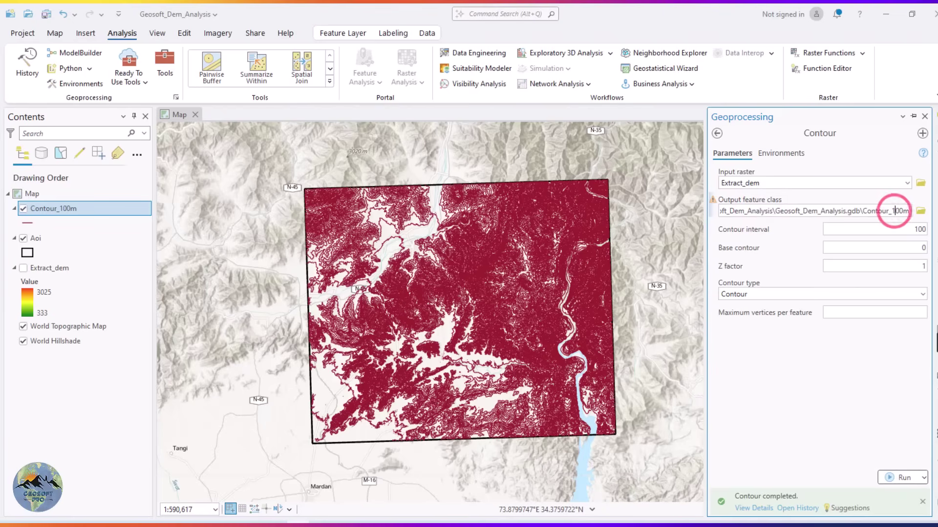
key(BackSpace)
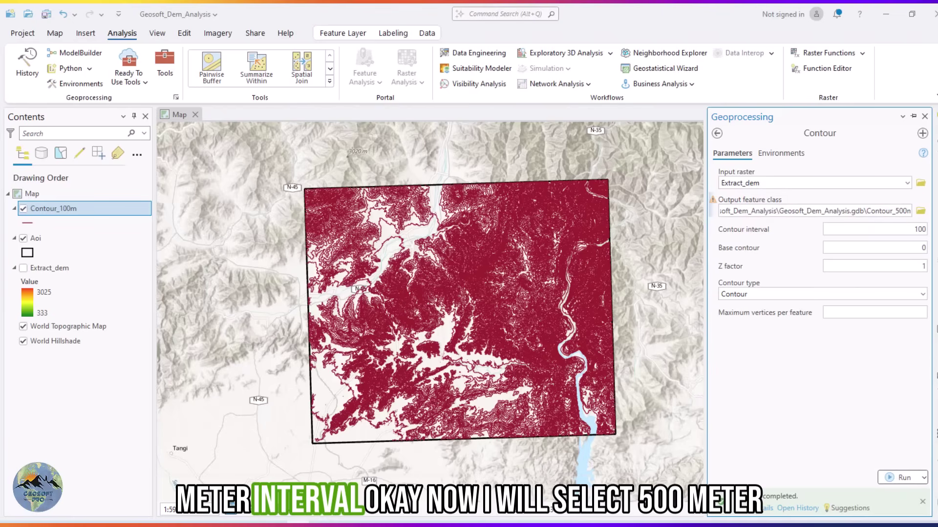
click(910, 229)
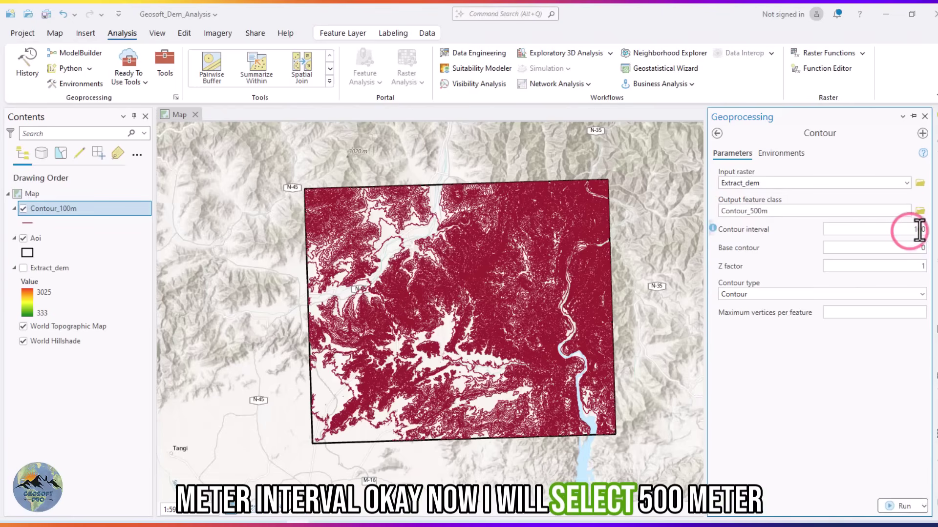
text(5)
click(869, 376)
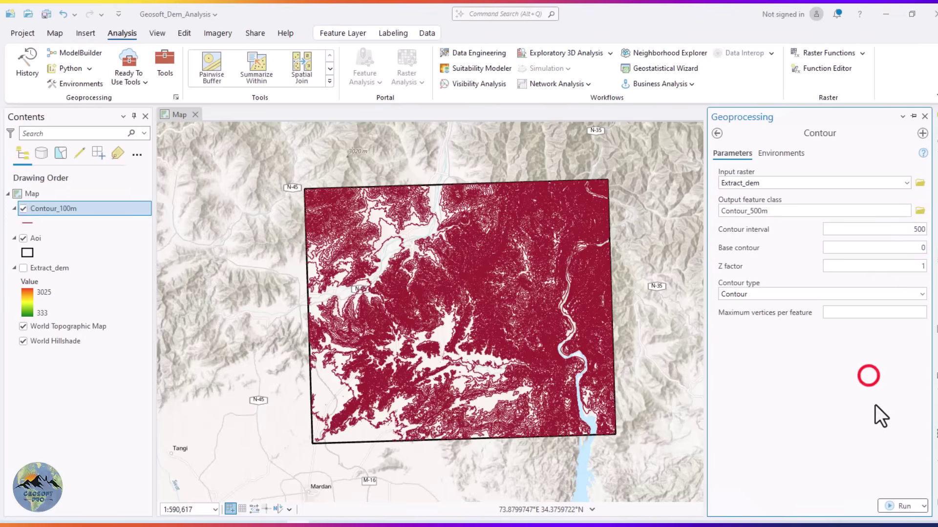
click(898, 506)
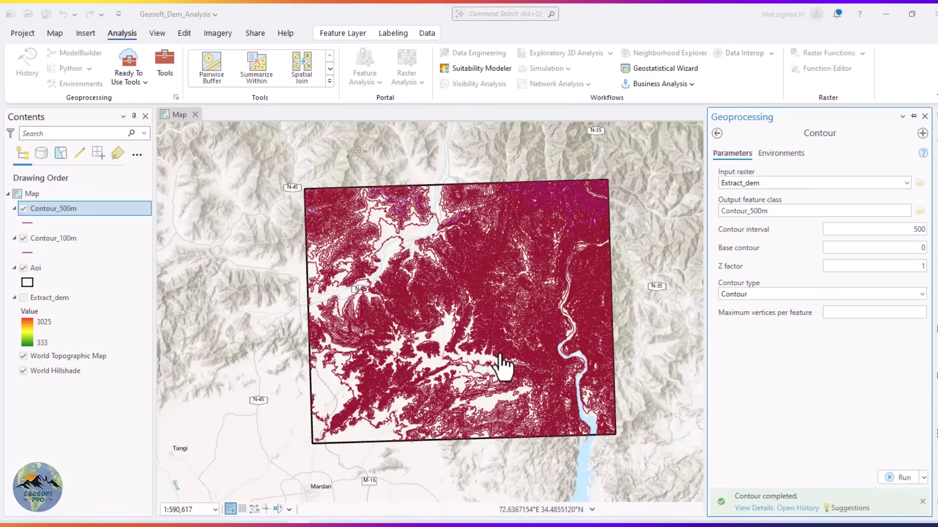
Step: Turn off Contour_100m and zoom and pan to inspect the 500 m contours
click(23, 238)
scroll(442, 315, up, 3)
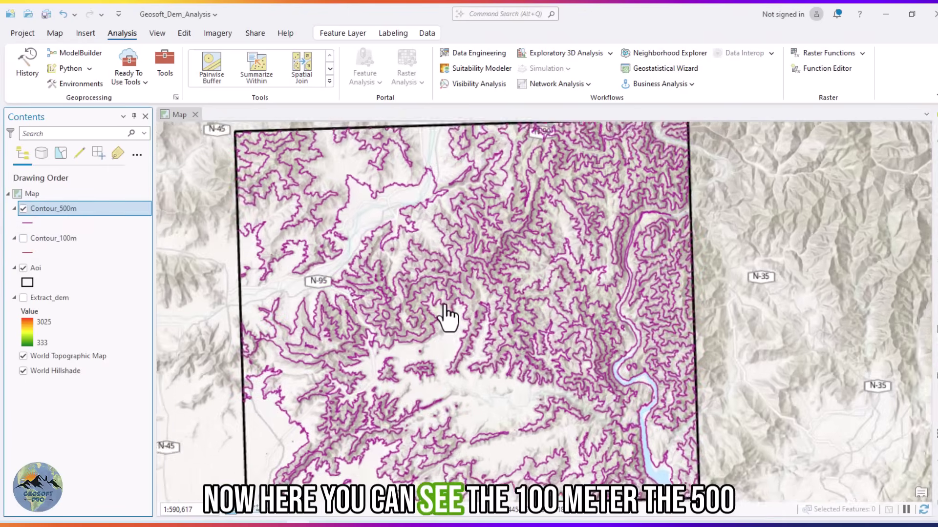
drag(443, 305, 471, 306)
scroll(471, 308, down, 2)
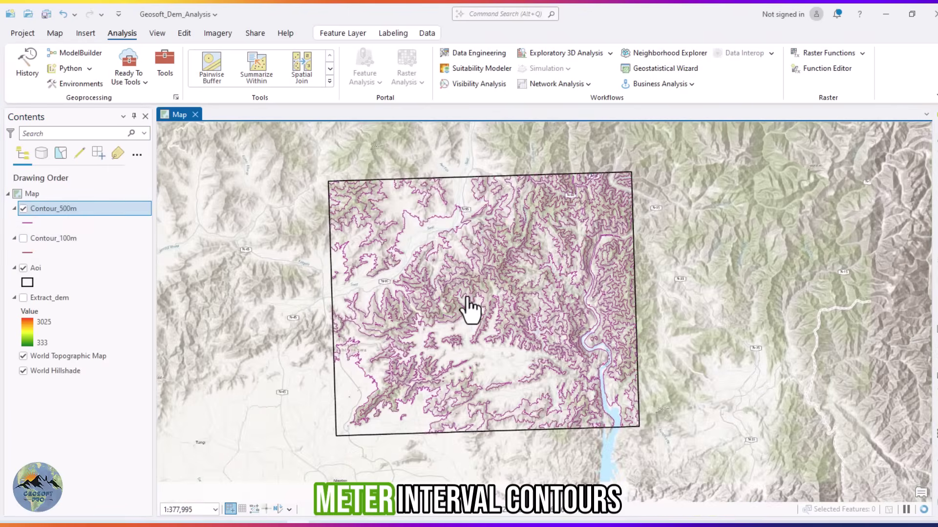
scroll(468, 309, down, 1)
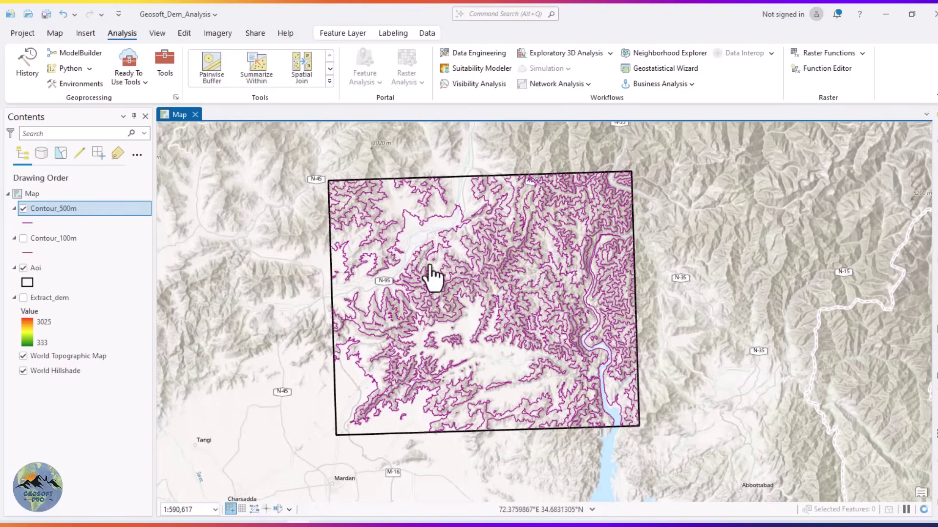
Step: Change the Contour_500m symbol colour from purple to dark grey
right_click(28, 221)
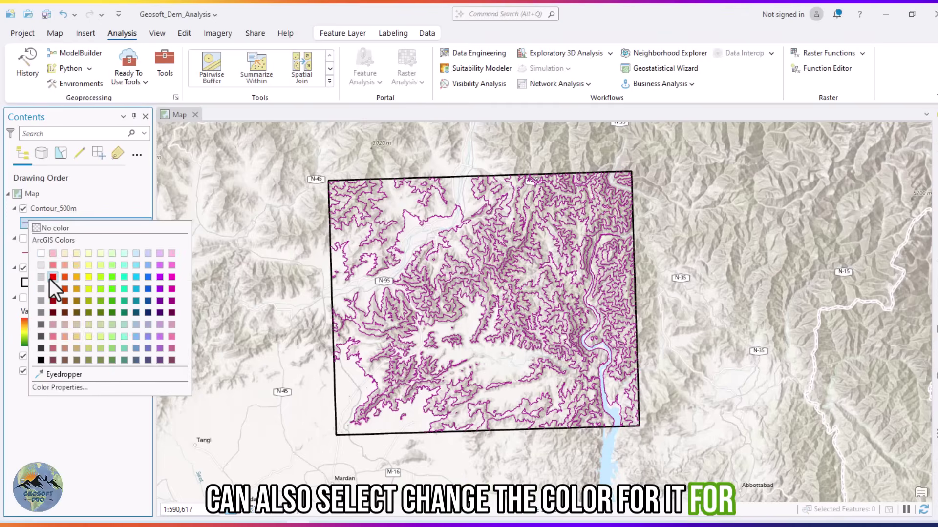
click(112, 278)
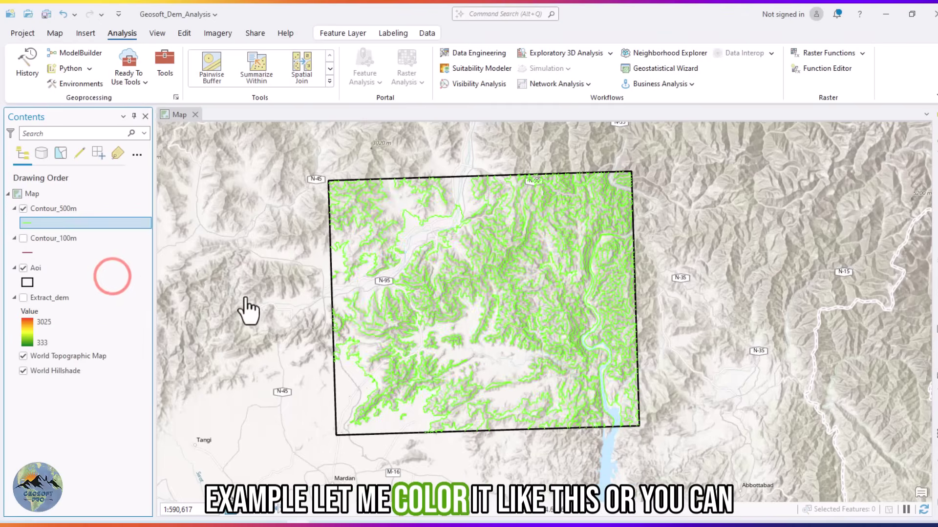
click(27, 223)
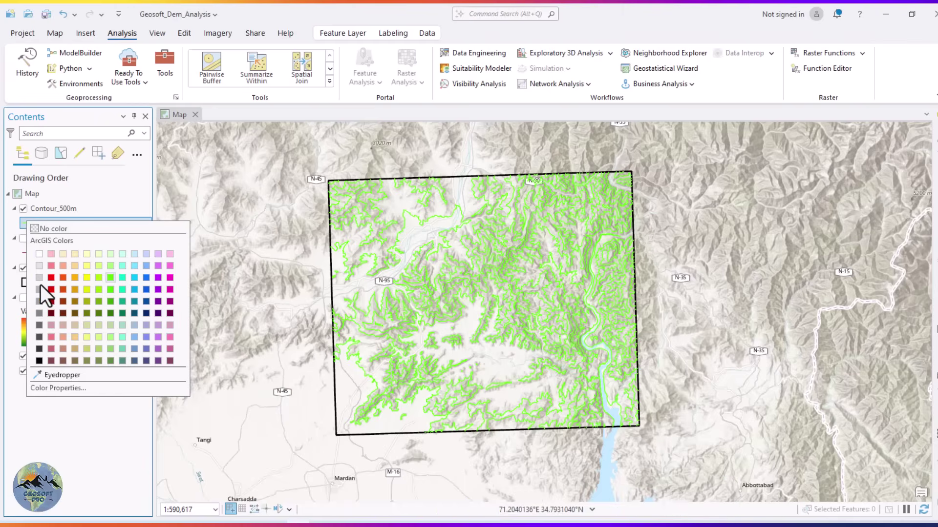
click(39, 314)
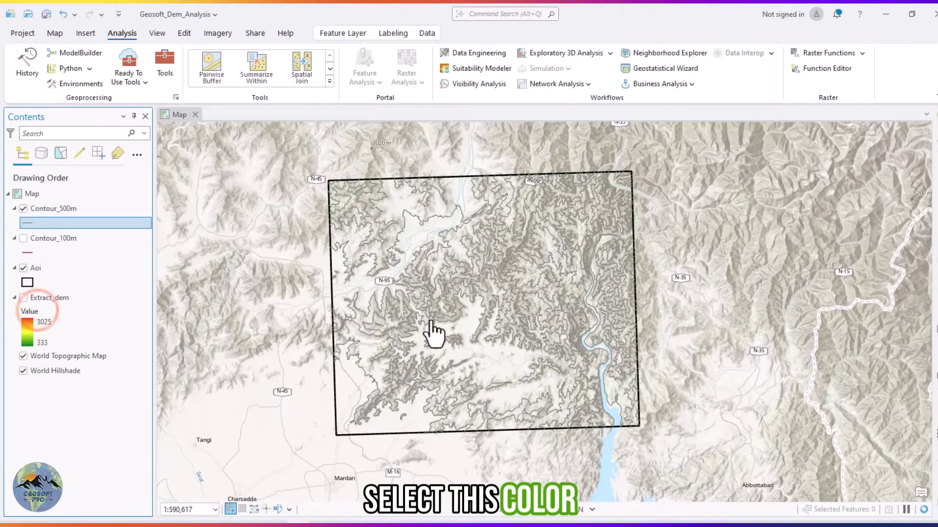
Step: Rerun Contour with output renamed Contour_1000m and a 1000 contour interval
right_click(892, 342)
click(889, 334)
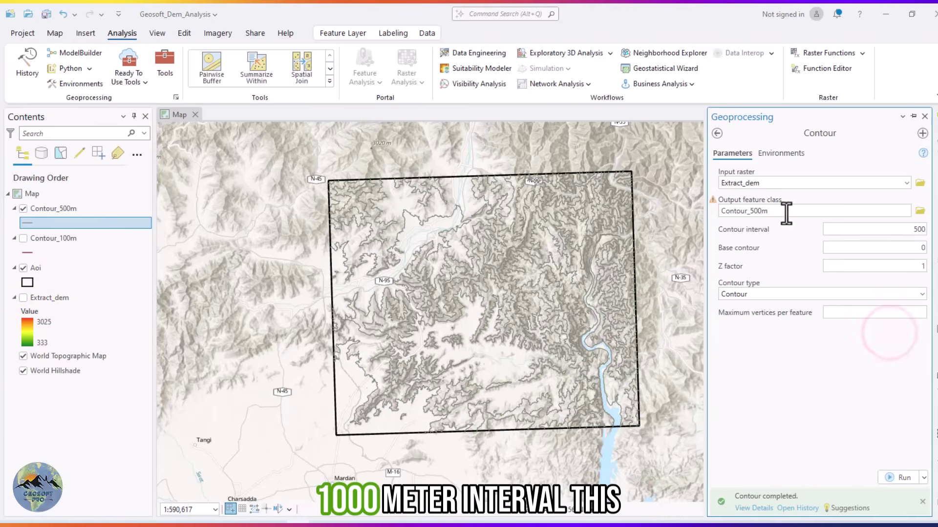
click(754, 211)
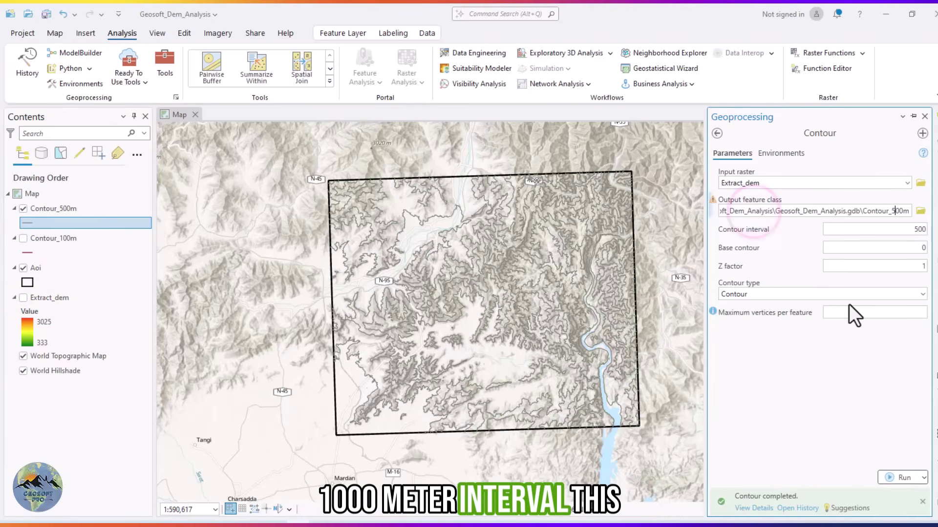
key(Delete)
text(1)
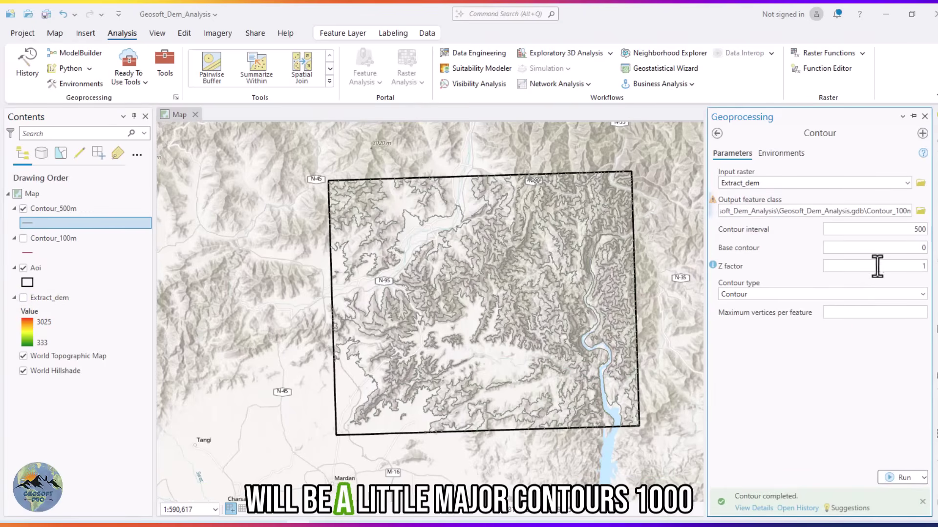
text(0)
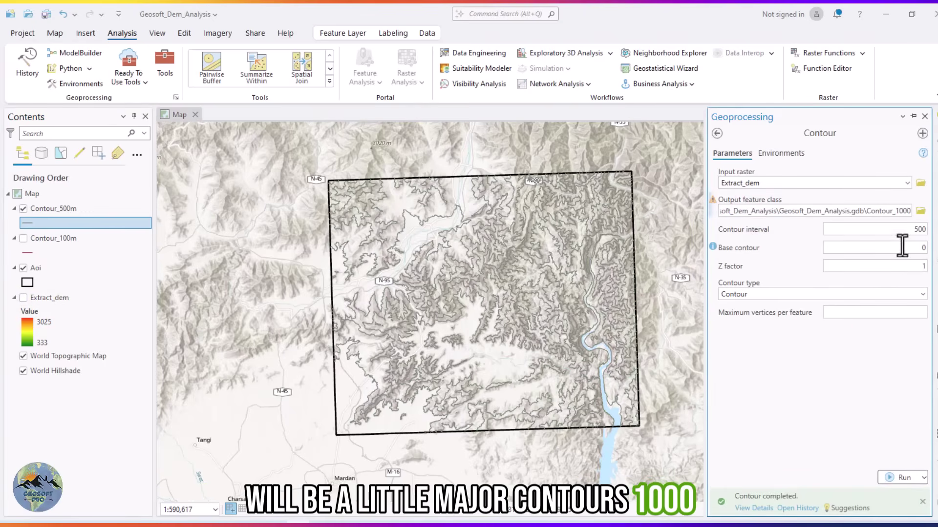
click(911, 229)
text(10)
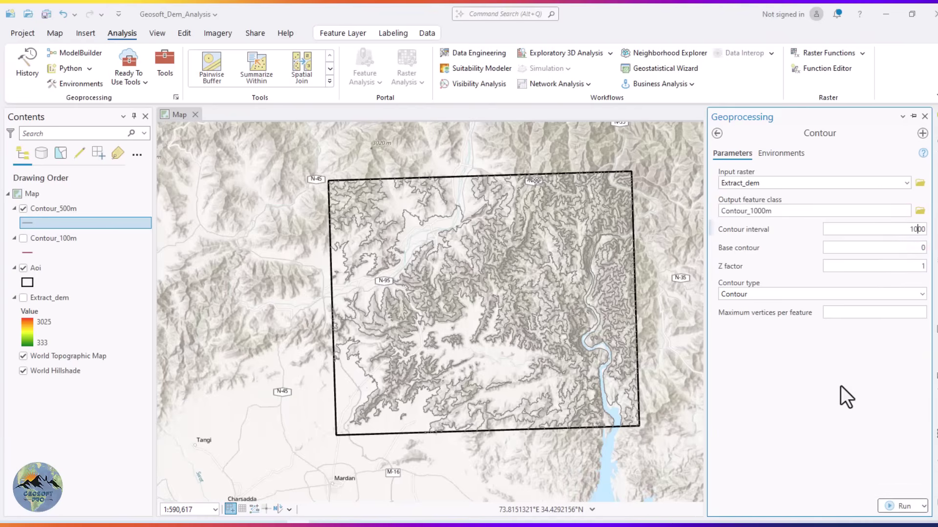
click(889, 505)
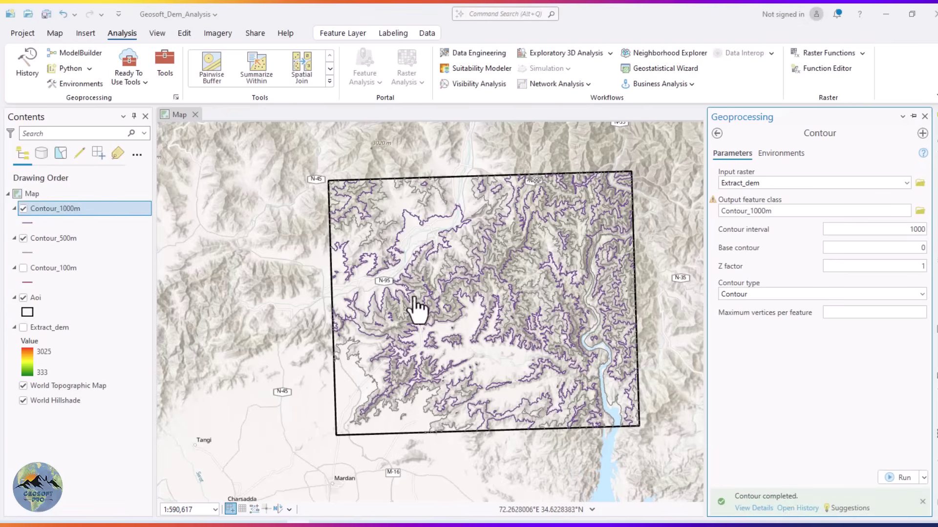
Step: Give Contour_1000m the red Limited Access line symbol at 2 pt width
scroll(481, 286, up, 3)
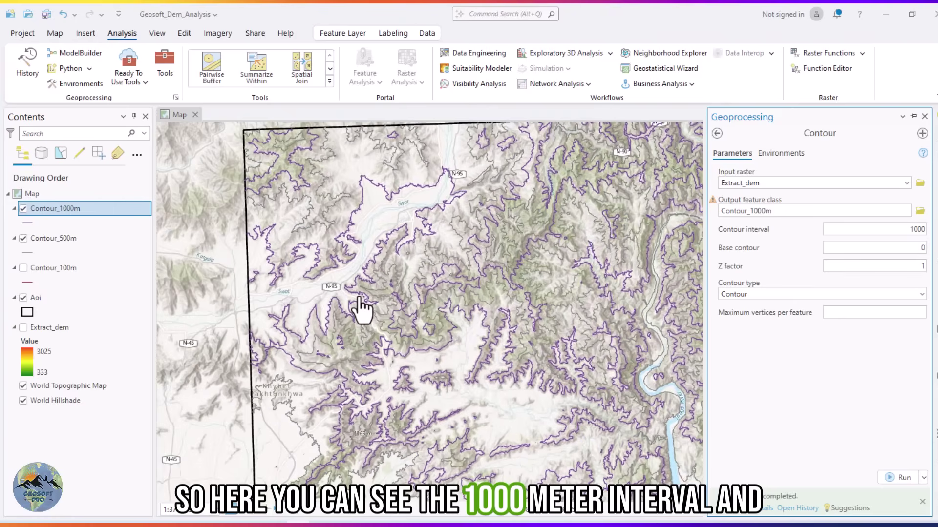
scroll(361, 310, down, 1)
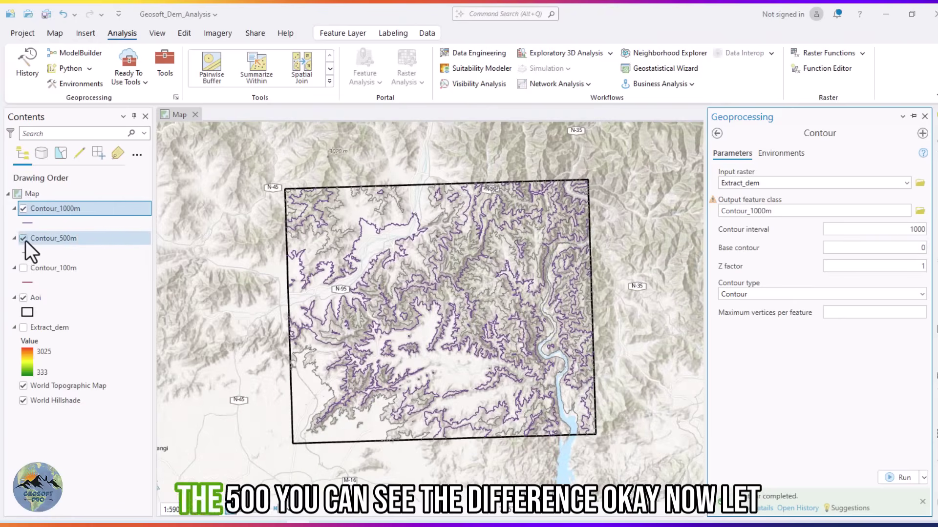
click(22, 238)
click(22, 238)
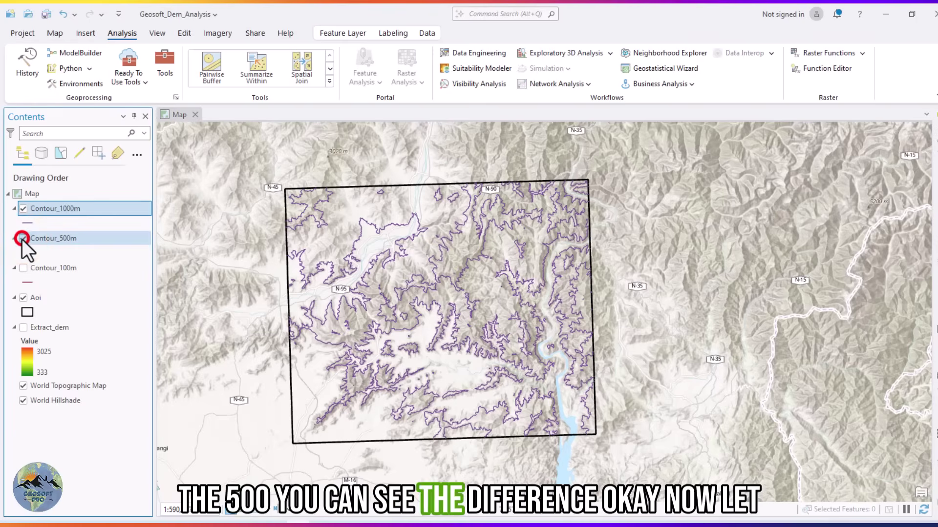
click(28, 223)
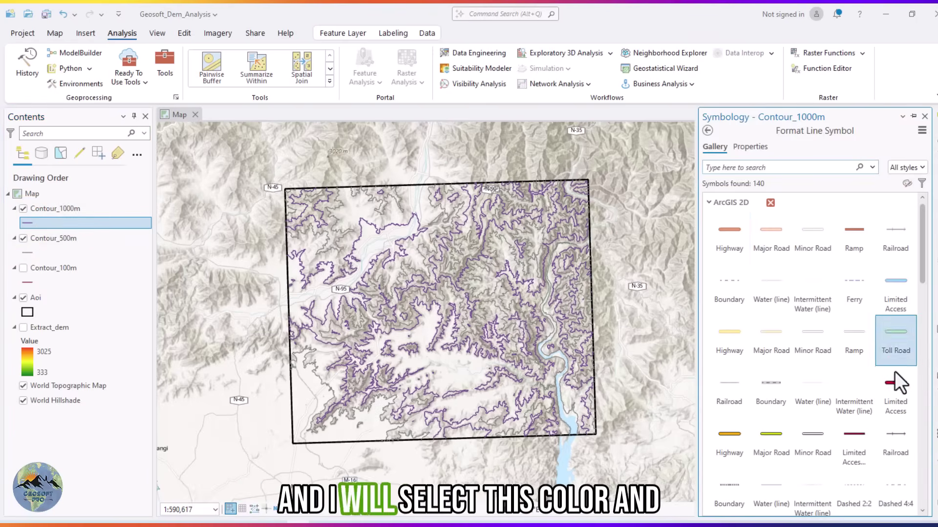
click(893, 385)
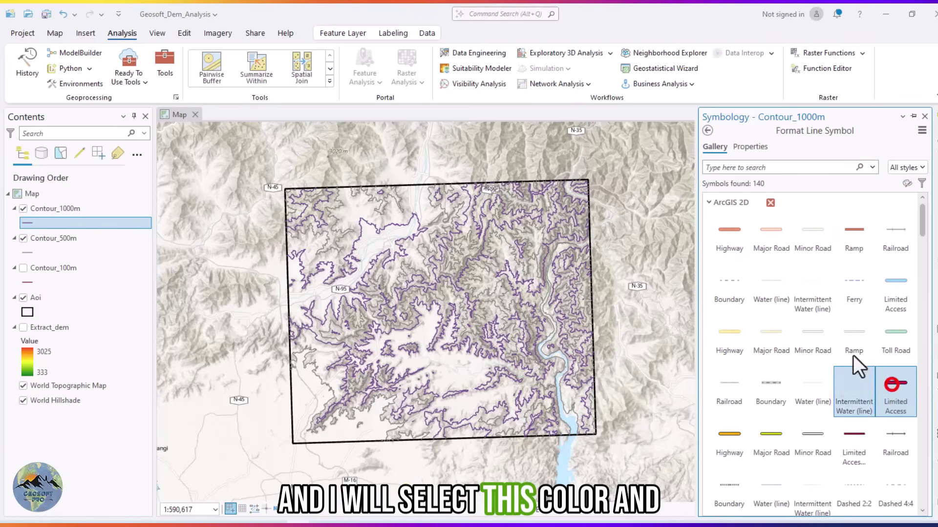
click(755, 146)
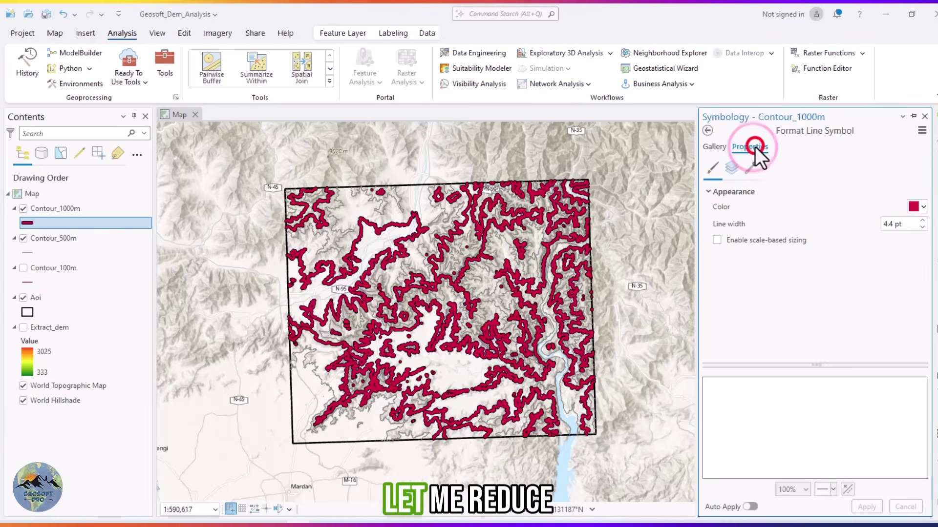
click(922, 228)
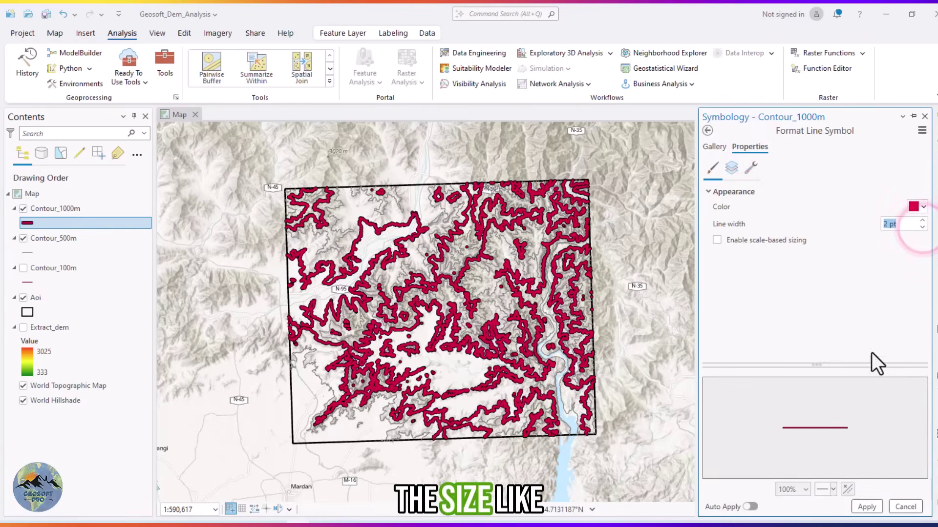
click(862, 507)
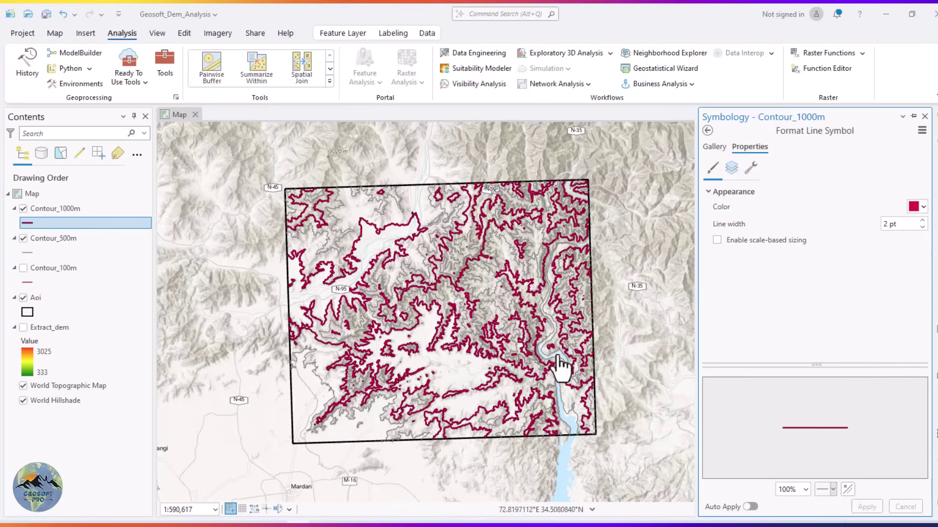
Step: Set the Contour_500m line width to 1 pt and apply it
click(25, 251)
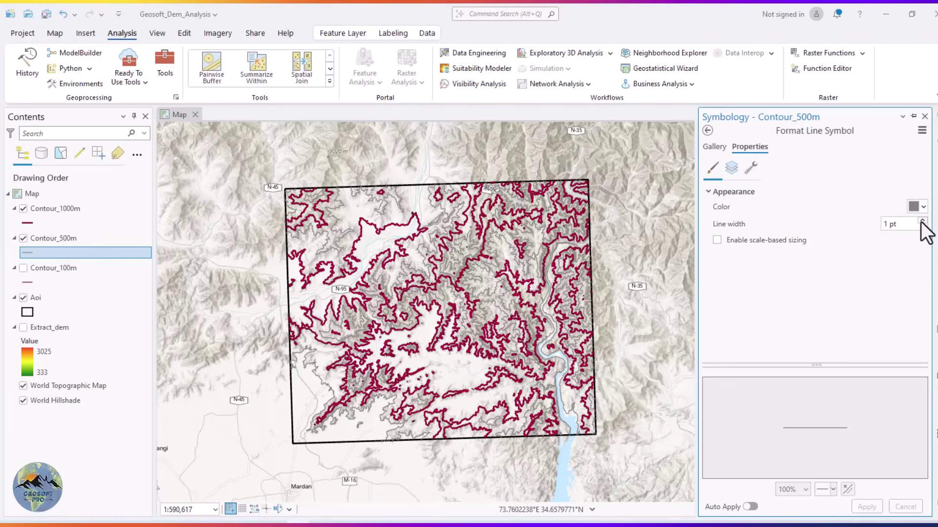
click(852, 444)
click(866, 507)
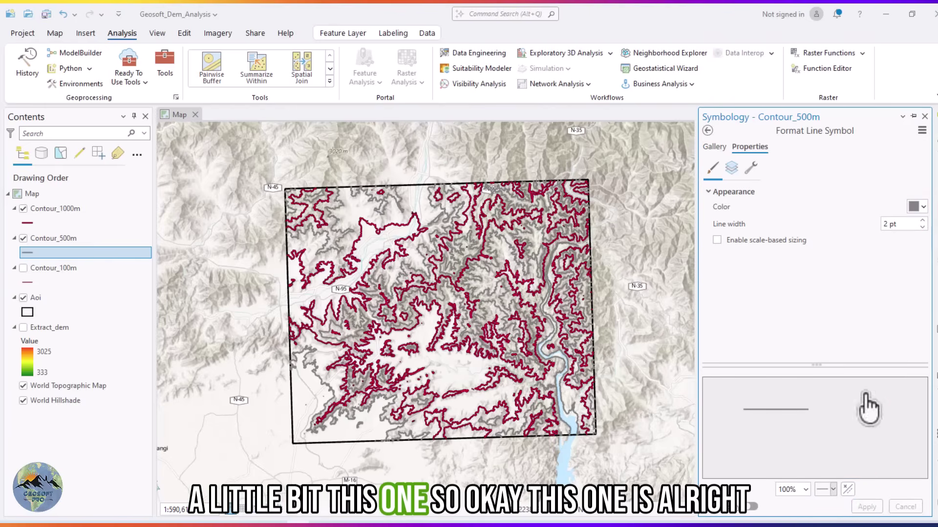
click(866, 507)
scroll(402, 327, up, 2)
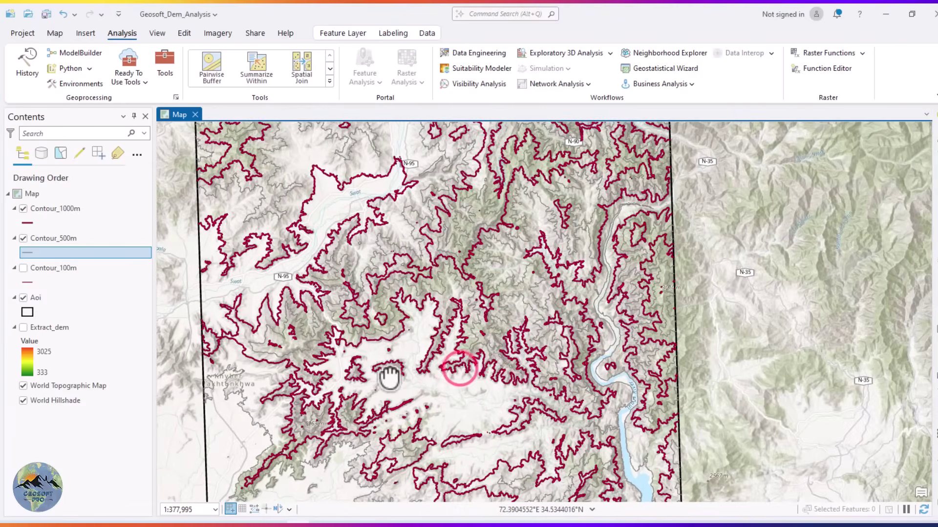
Step: Recolour the Contour_500m lines olive green, replacing a trial yellow
right_click(26, 255)
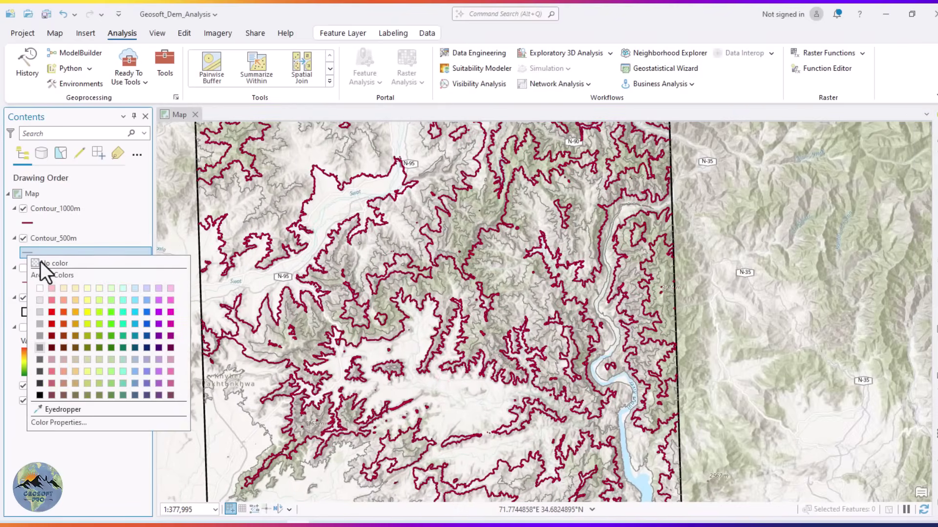
click(88, 326)
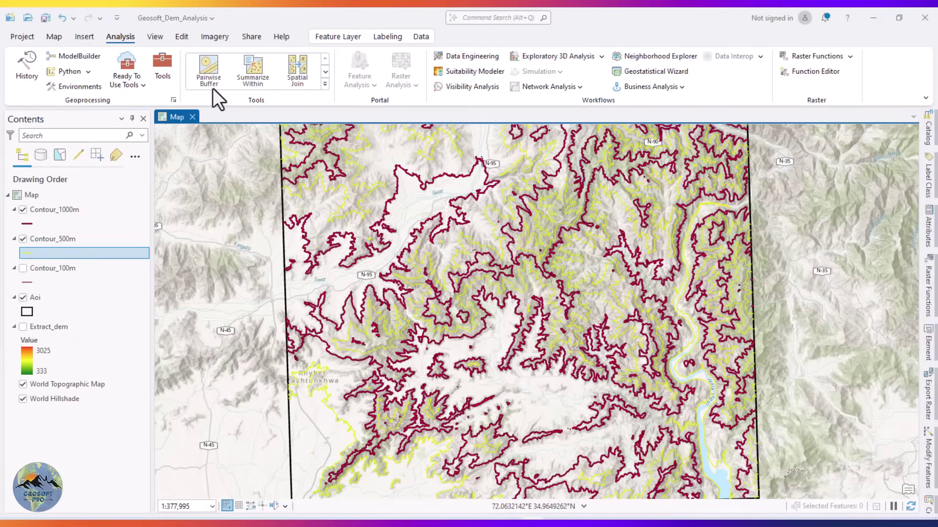
click(212, 88)
right_click(25, 252)
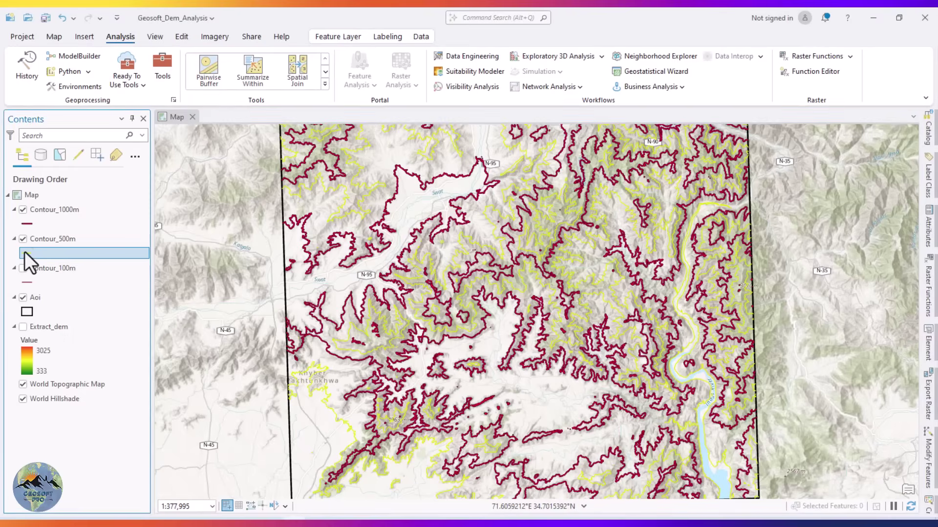
click(85, 331)
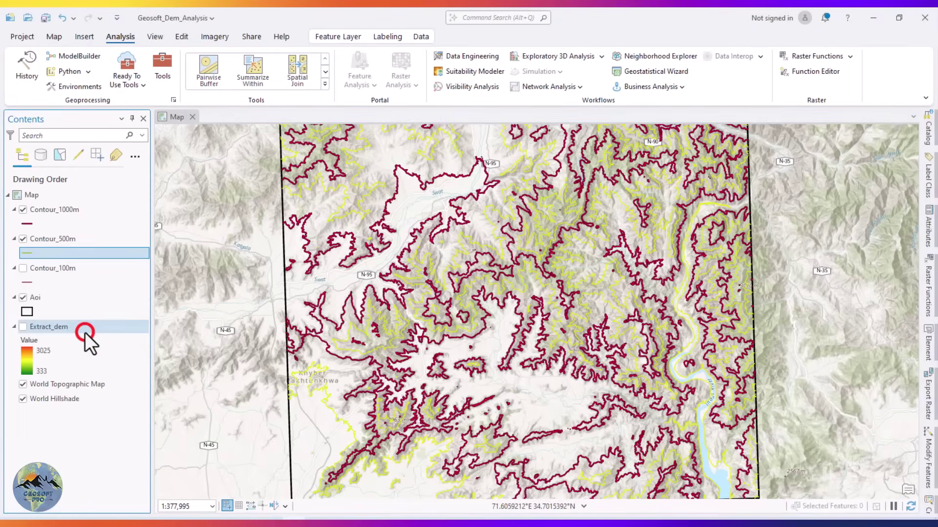
scroll(537, 342, down, 3)
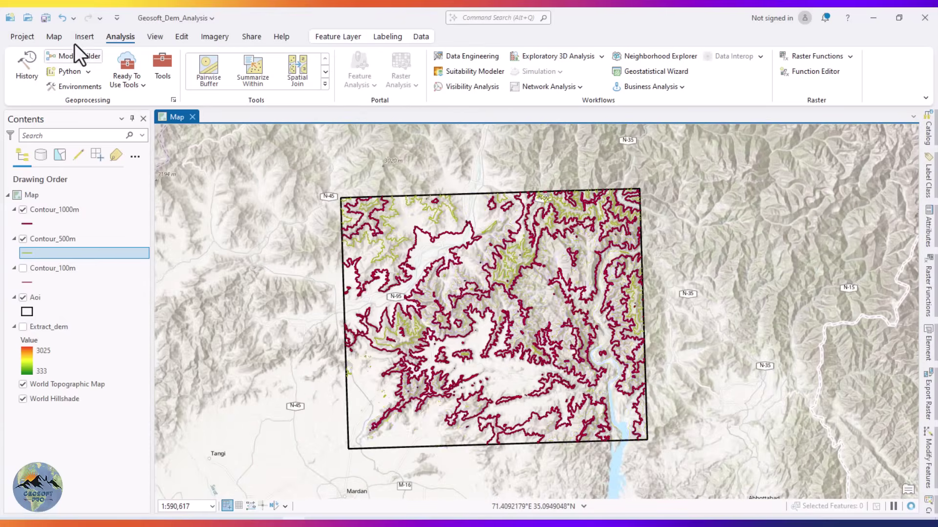
Step: Pan the map, hide the Contour_1000m layer and select Contour_500m
click(84, 37)
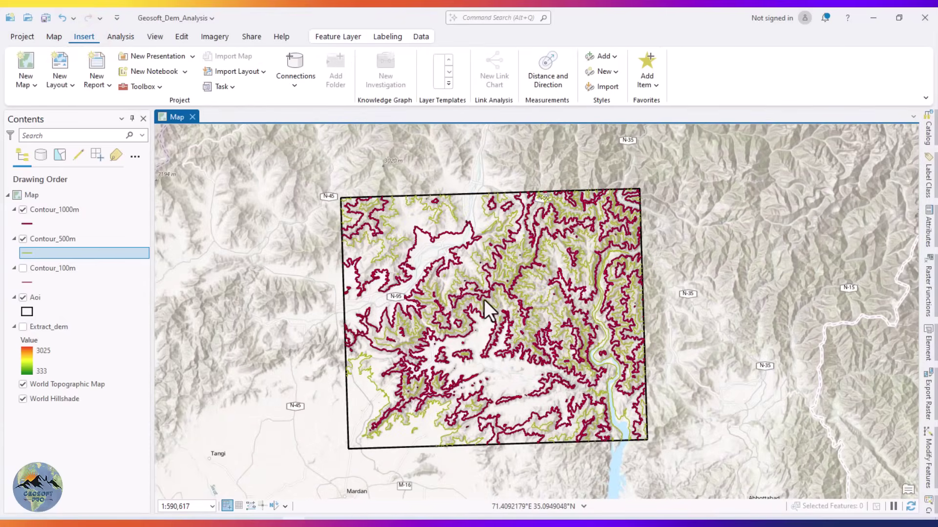
scroll(508, 315, up, 5)
scroll(513, 291, up, 4)
drag(538, 269, 539, 312)
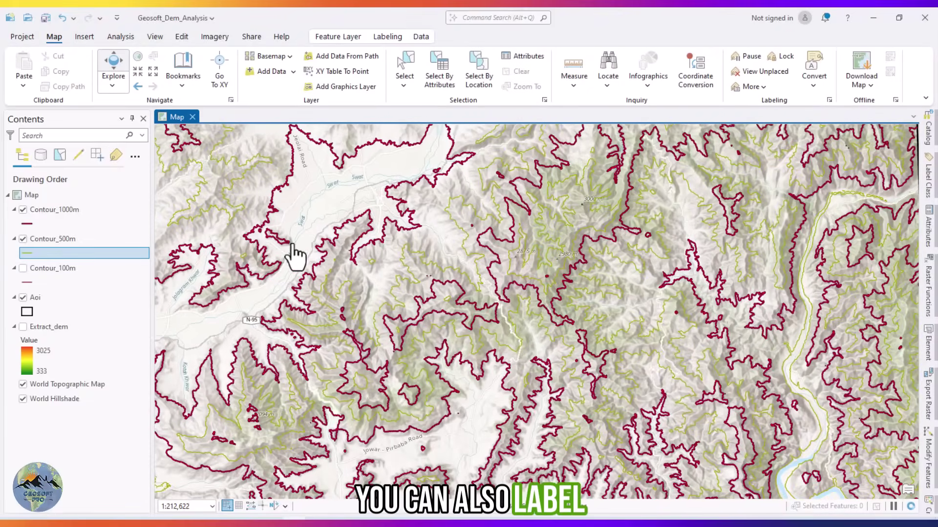
drag(488, 299, 533, 263)
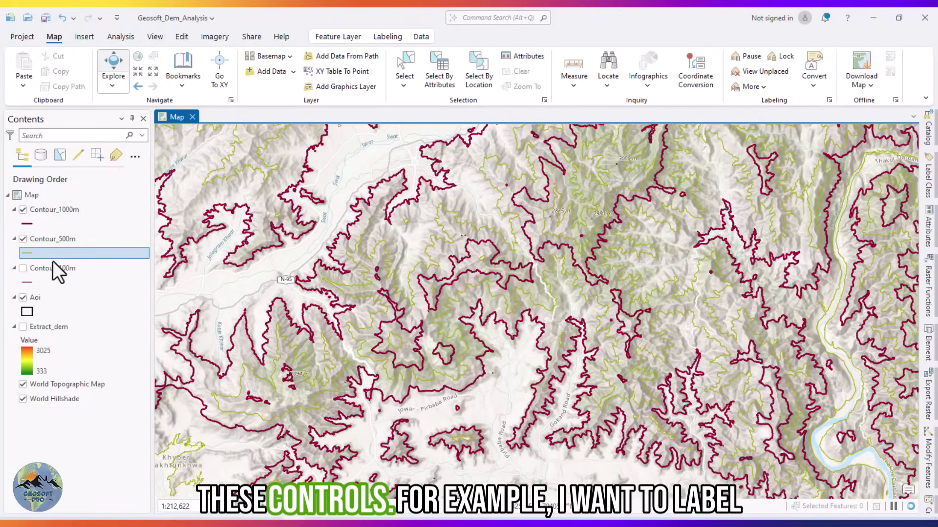
click(61, 208)
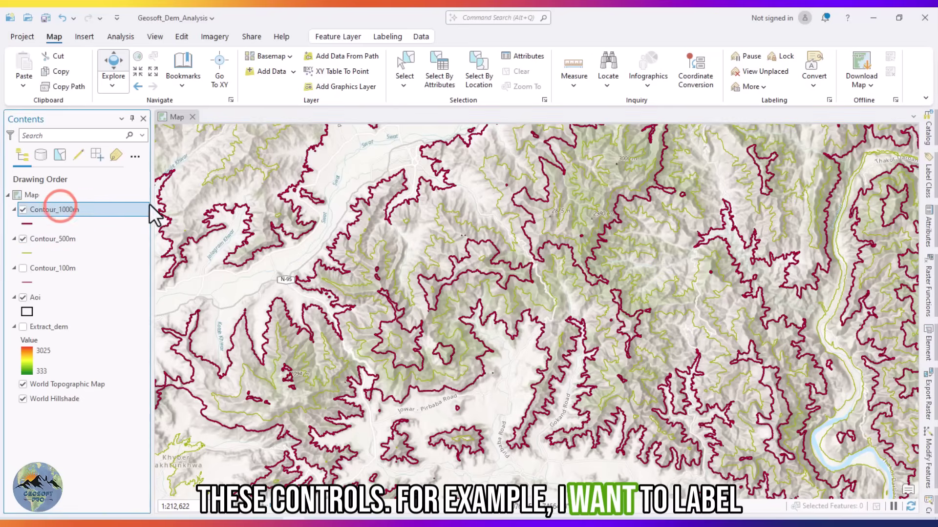
click(22, 209)
click(56, 243)
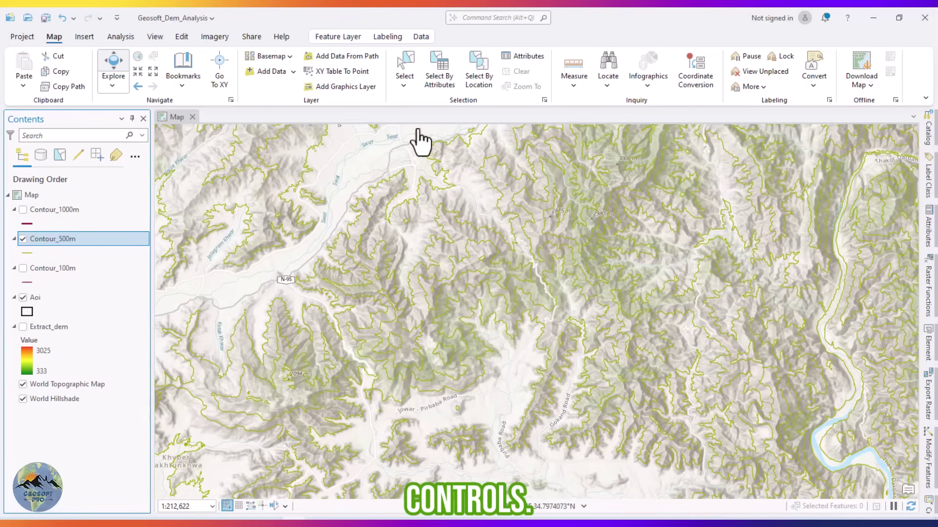
Step: Turn on Contour_500m labels from the Contour field, showing elevations like 1500, 2000 and 2500
click(388, 36)
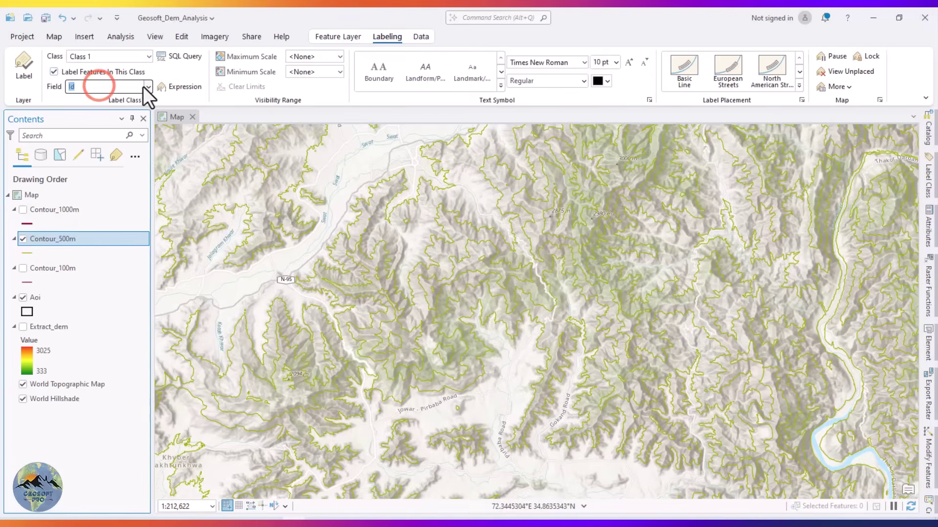
click(147, 86)
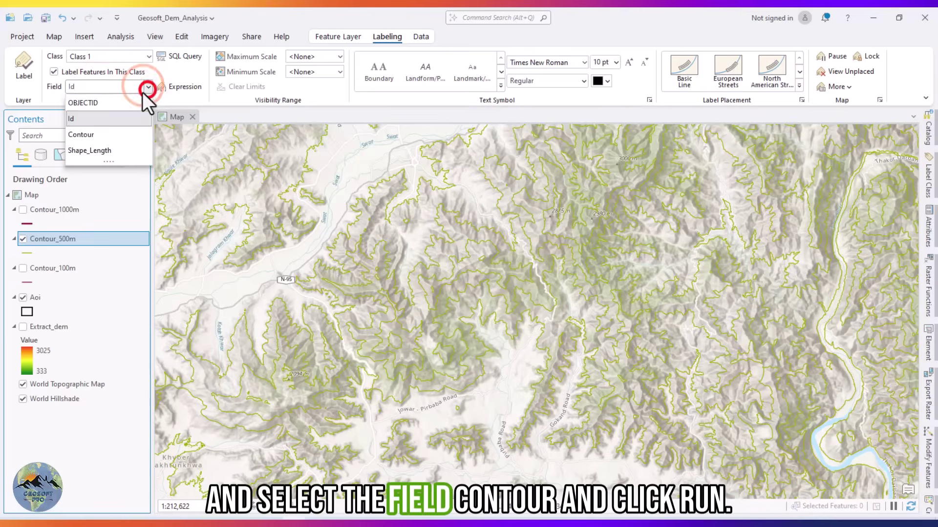
click(110, 134)
click(18, 64)
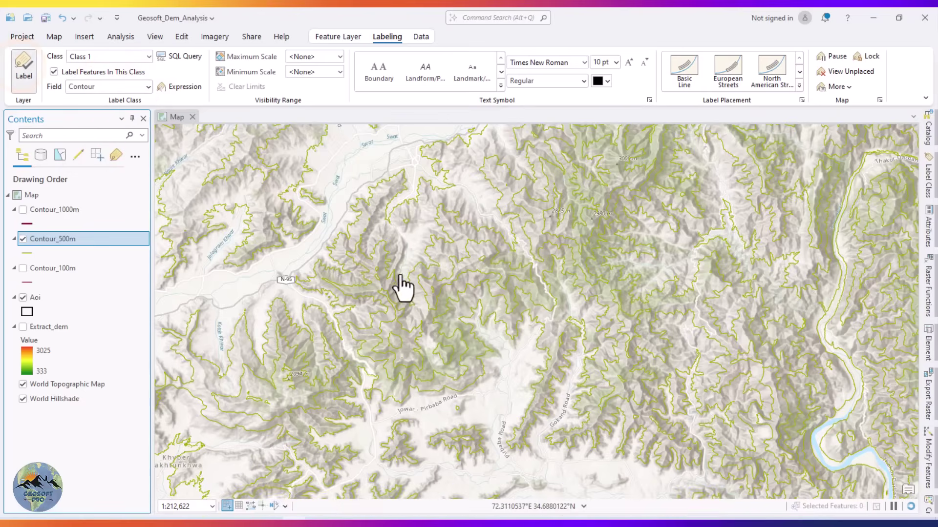
scroll(650, 264, up, 2)
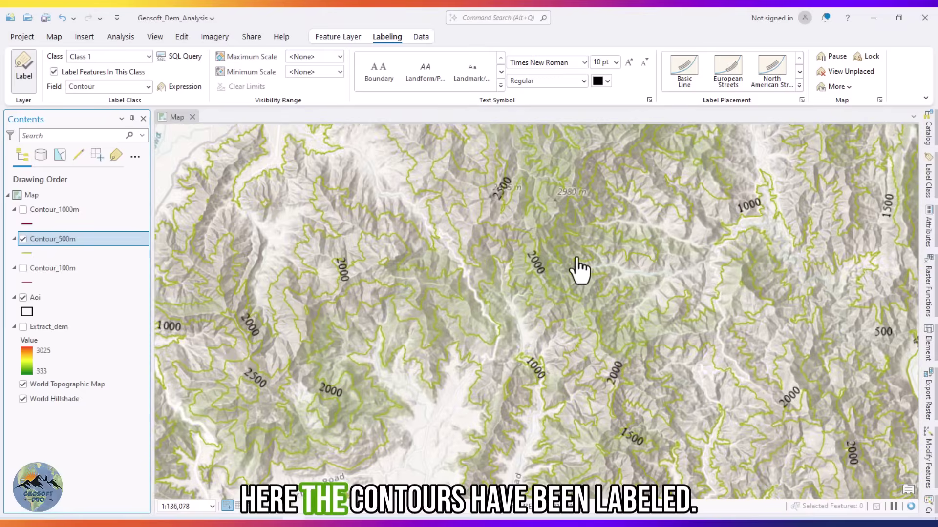
scroll(556, 265, up, 2)
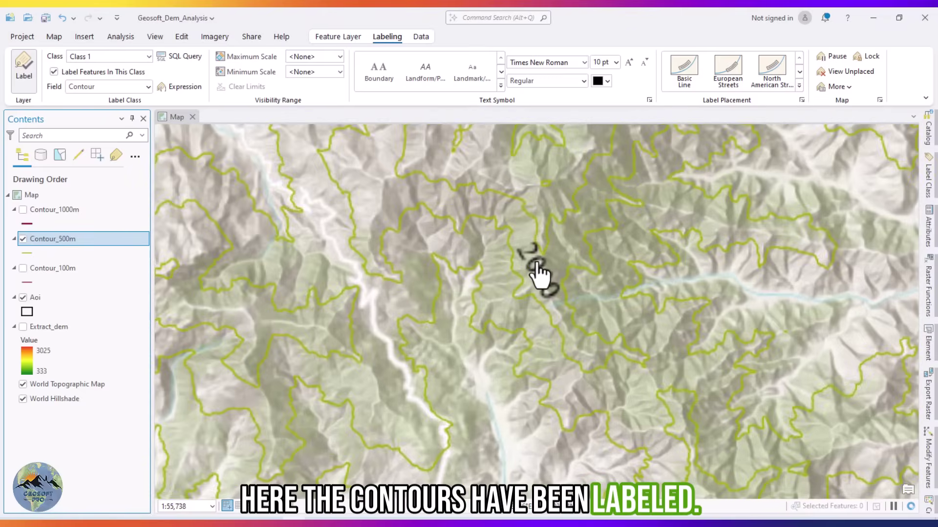
scroll(535, 271, up, 2)
scroll(537, 282, up, 2)
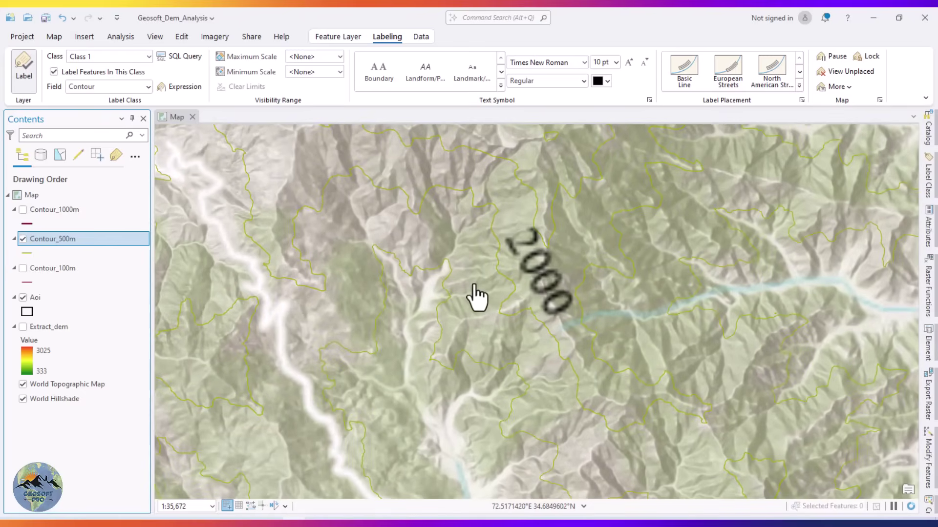
scroll(476, 297, down, 2)
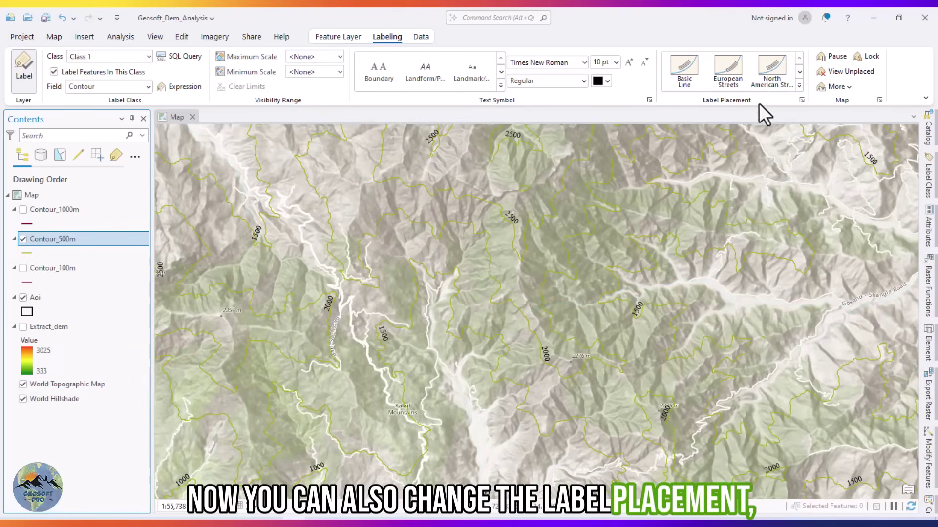
Step: Browse the label placement styles and apply European Streets to the Contour_500m labels
click(799, 71)
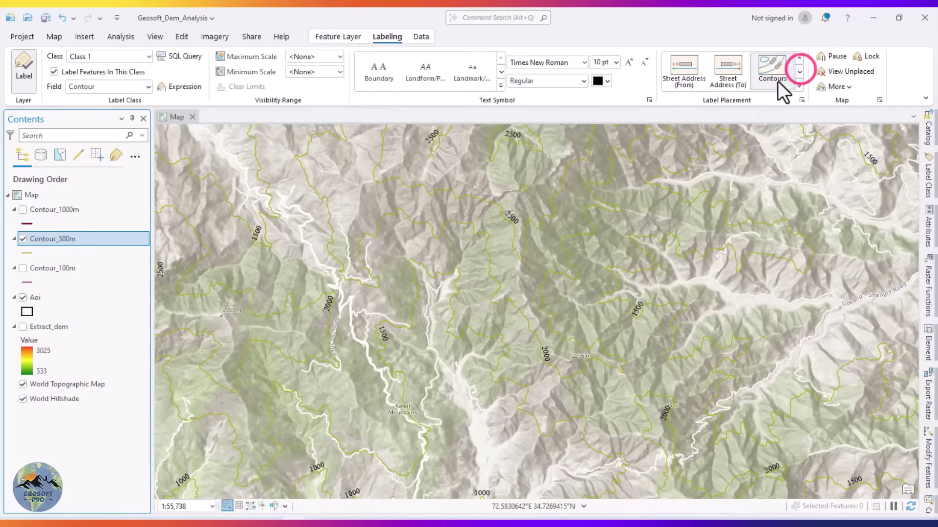
click(799, 60)
click(798, 72)
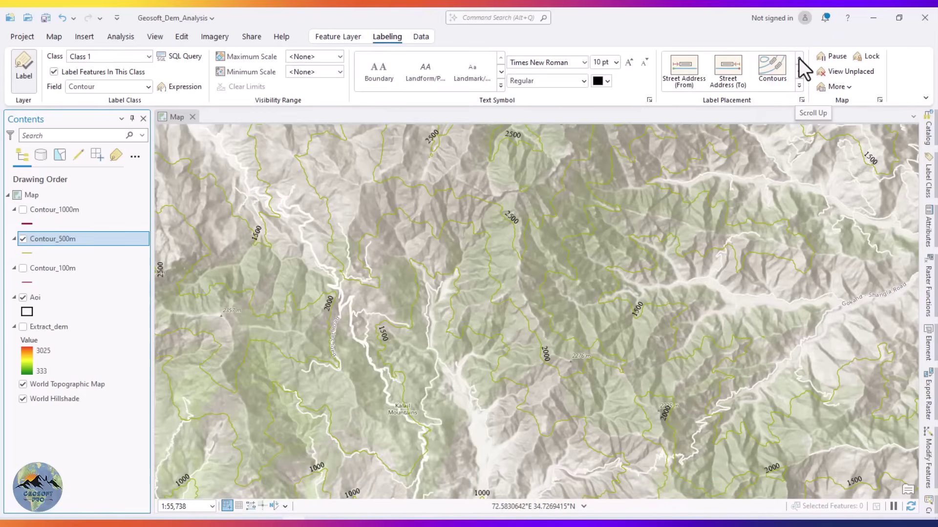
click(801, 99)
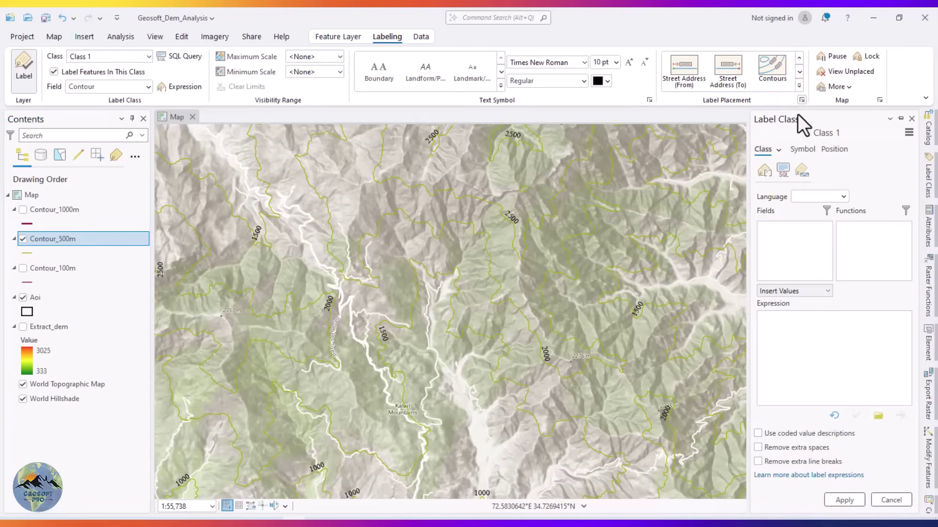
click(910, 119)
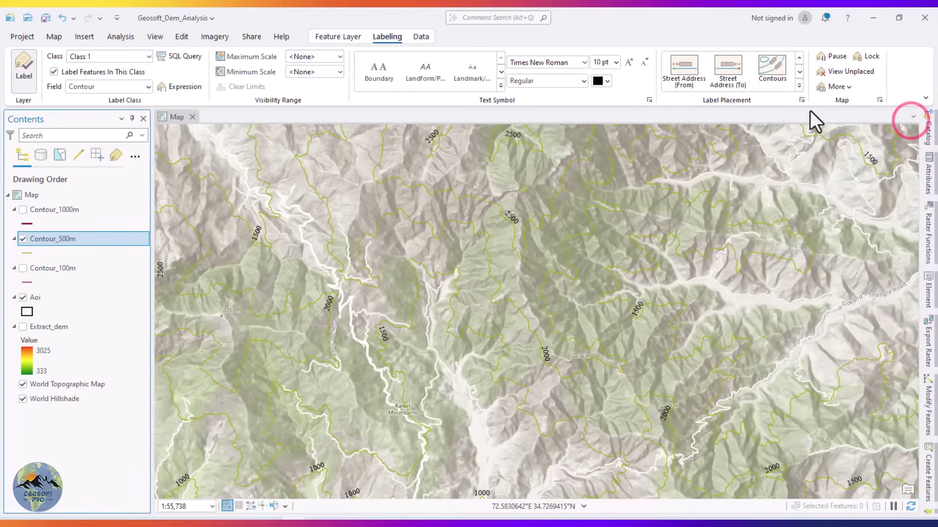
click(799, 85)
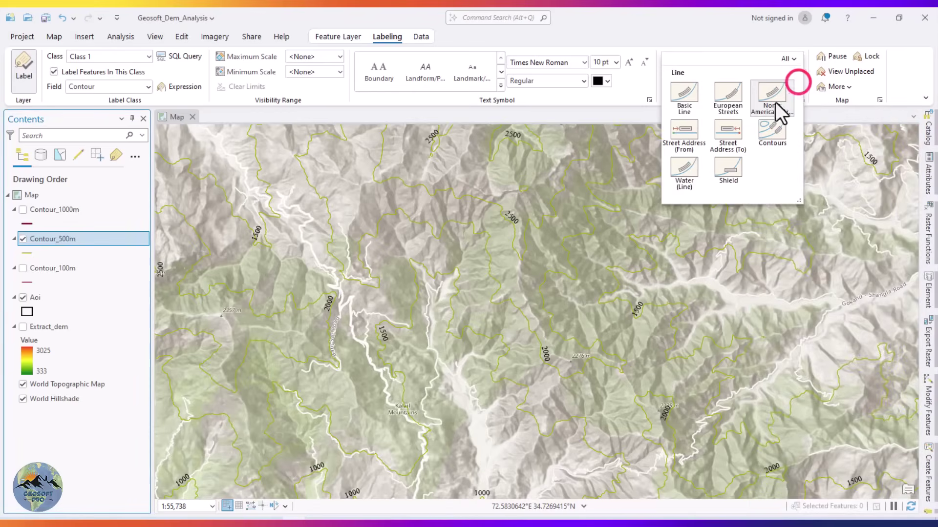
click(735, 92)
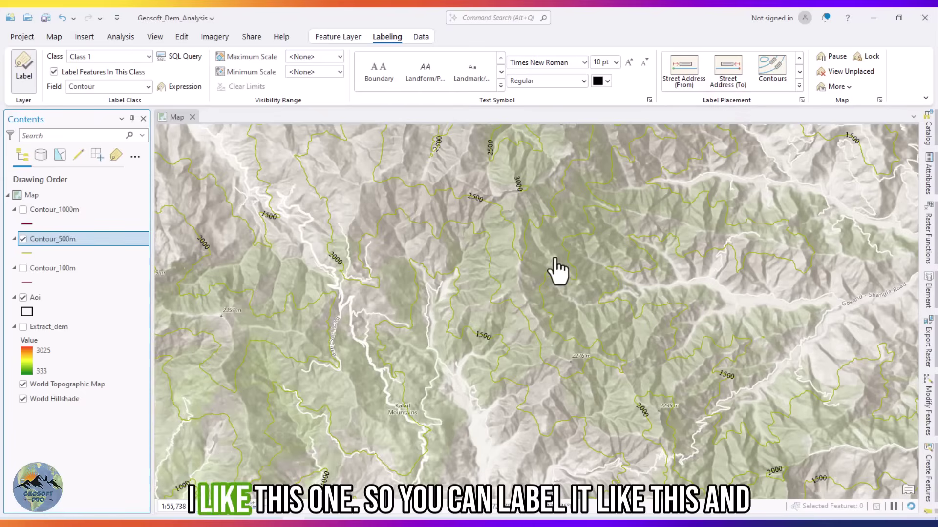
Step: Switch to the Contours placement so labels run along the lines, then zoom out
scroll(650, 352, down, 2)
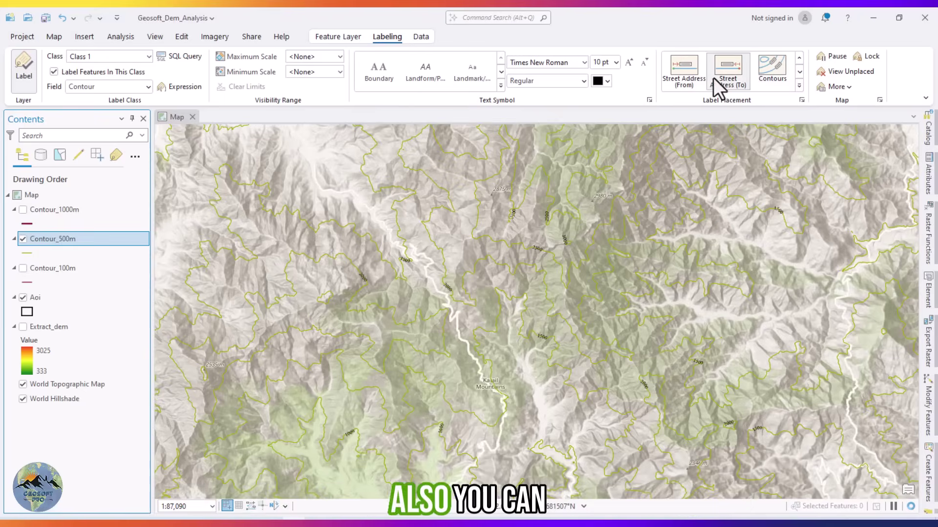
click(755, 74)
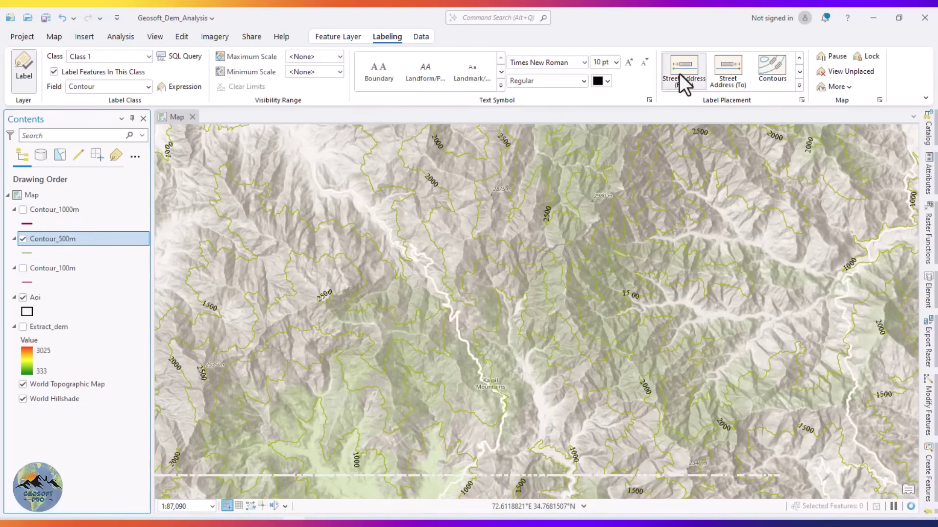
click(799, 71)
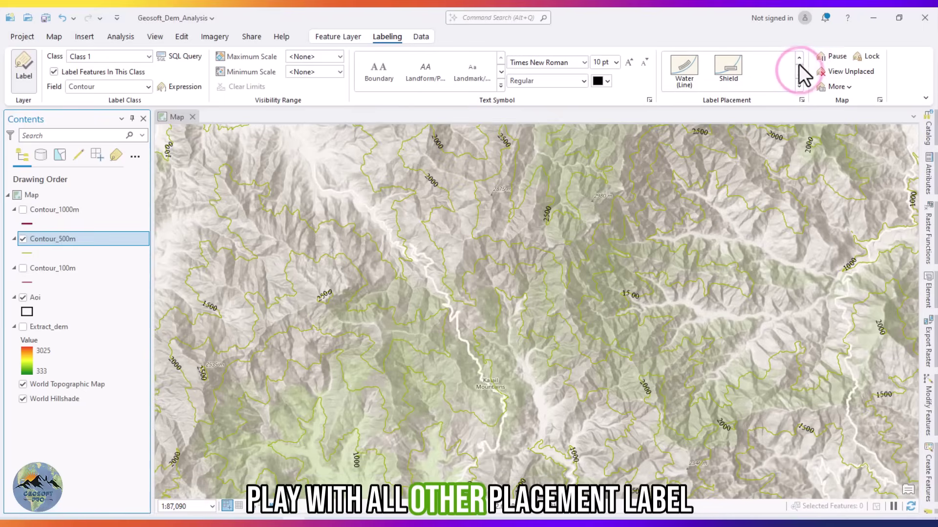
click(798, 60)
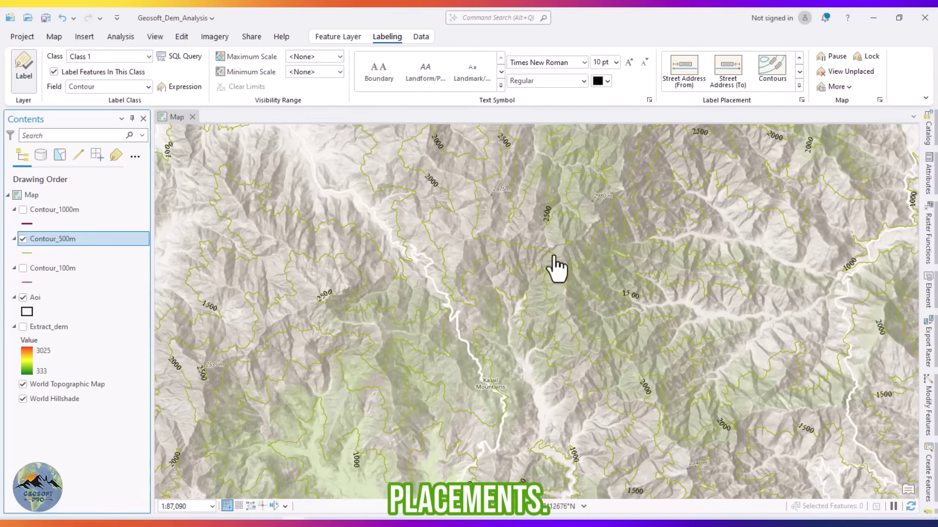
scroll(534, 287, down, 2)
scroll(362, 289, down, 2)
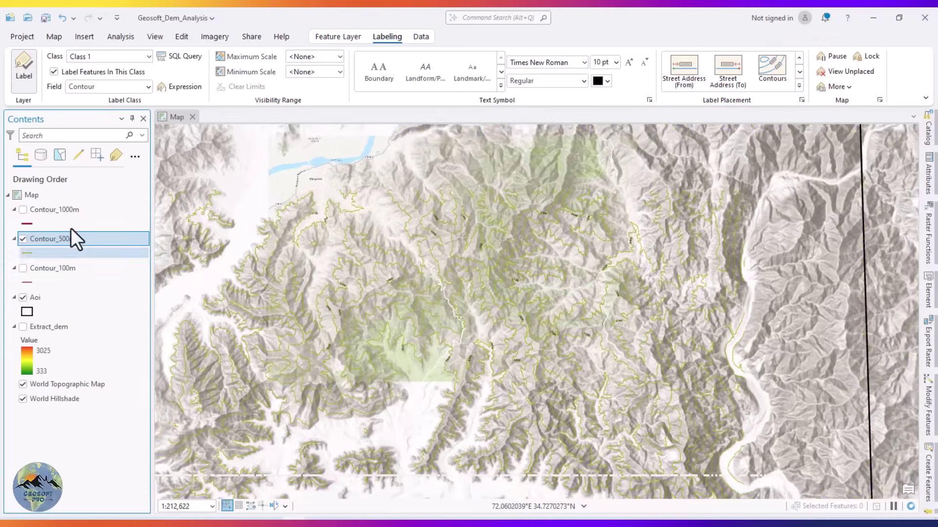
Step: Hide the Contour_1000m and Contour_500m layers and show the Extract_dem raster
click(22, 210)
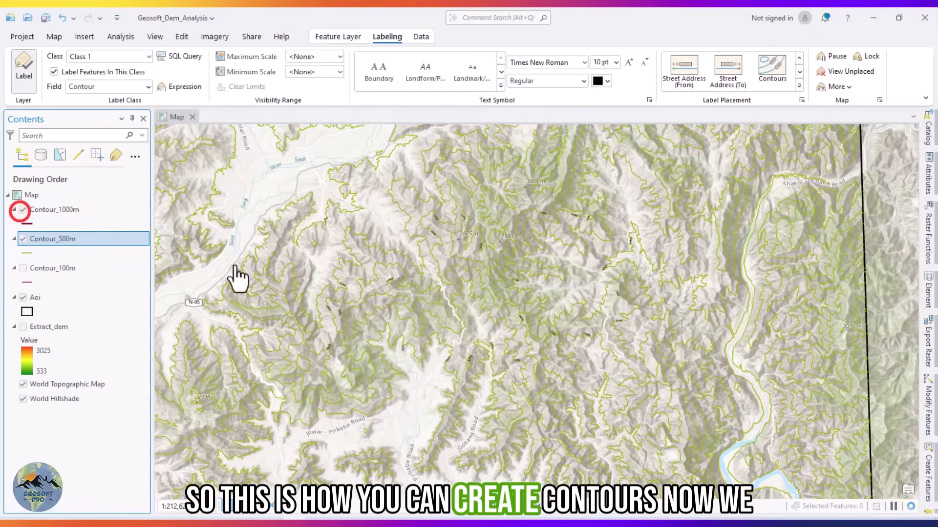
scroll(527, 329, down, 4)
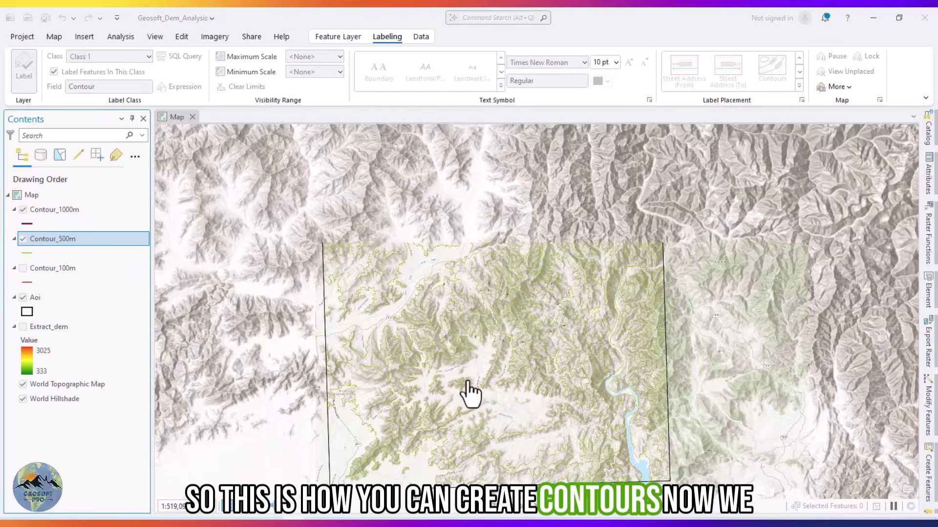
click(22, 210)
click(22, 239)
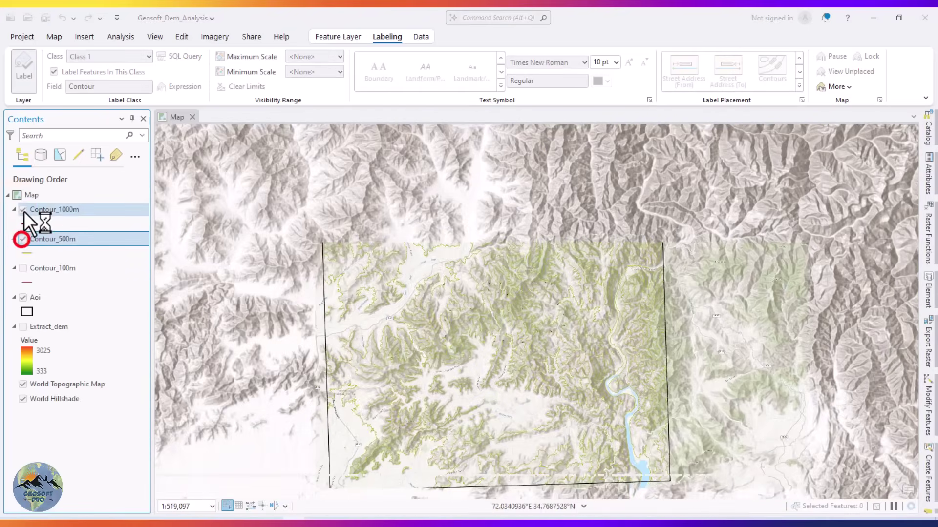
click(23, 209)
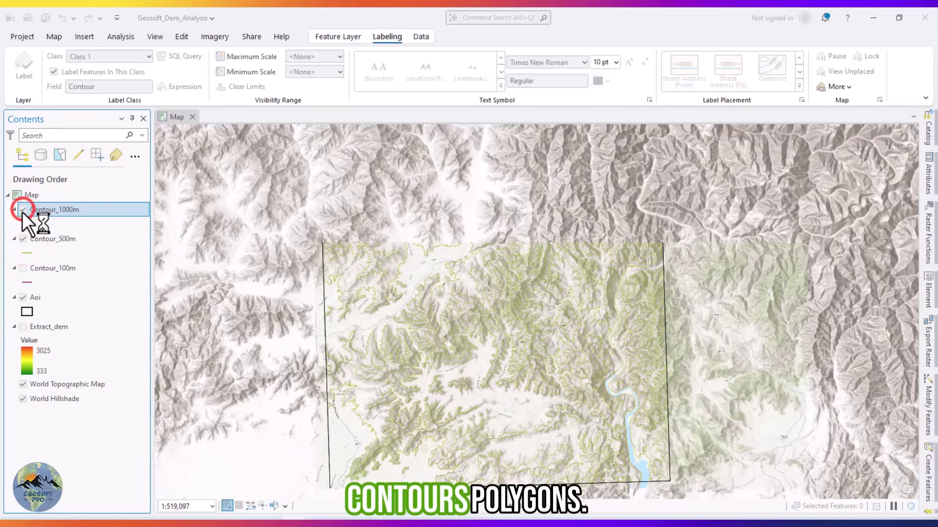
click(23, 210)
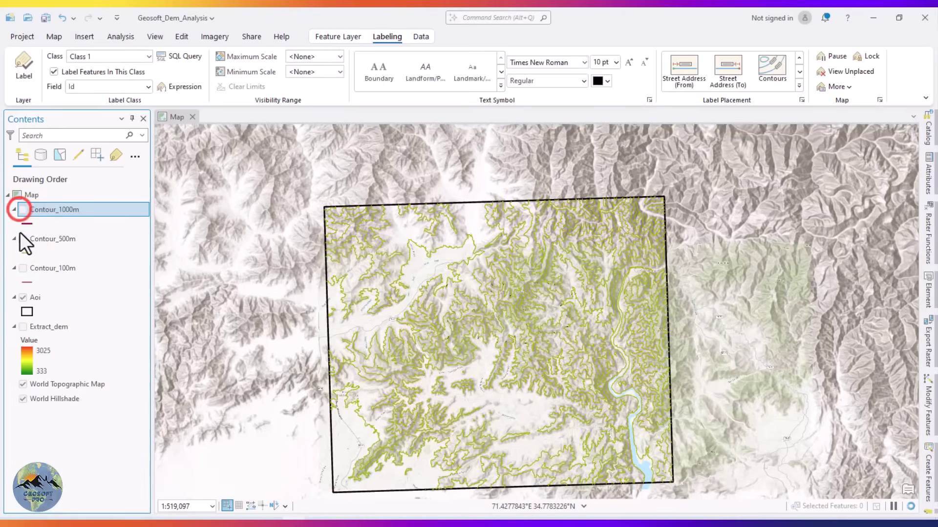
click(22, 239)
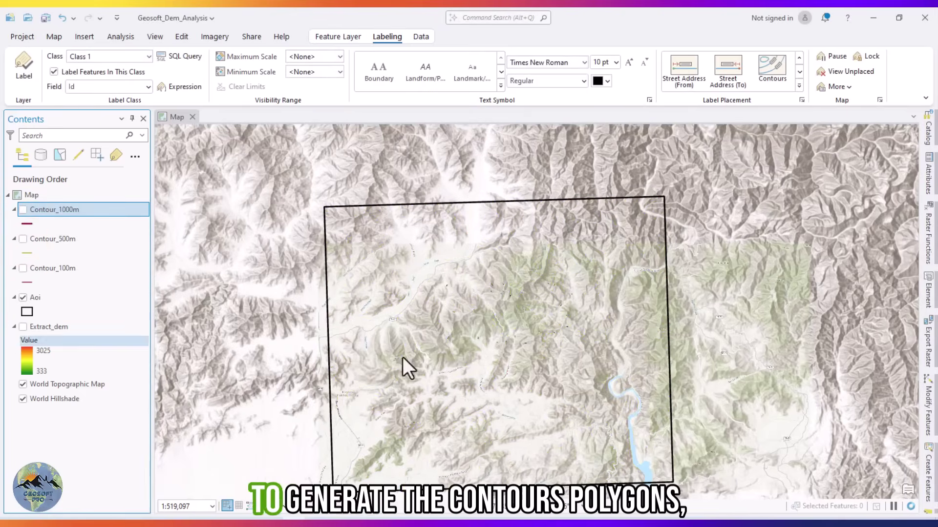
click(22, 327)
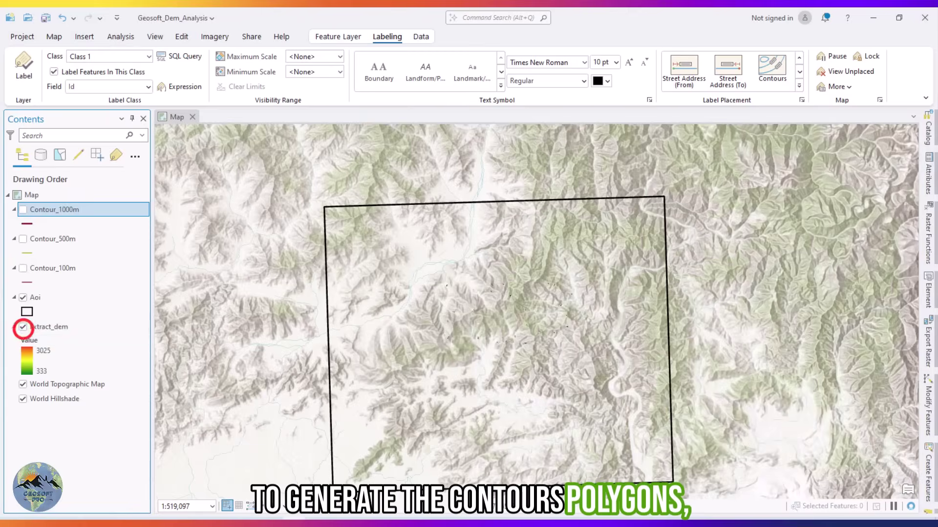
right_click(931, 343)
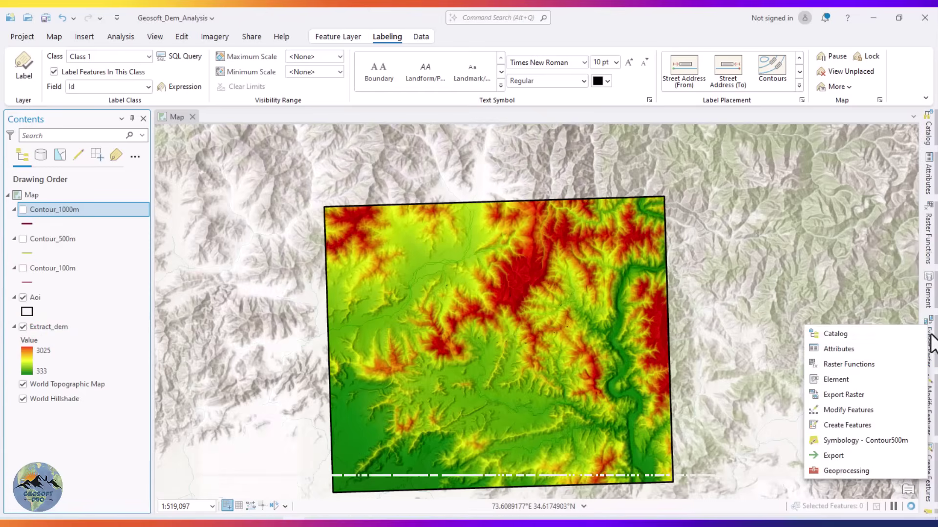
Step: Open the Contour tool with Extract_dem as the input raster
click(855, 470)
click(706, 136)
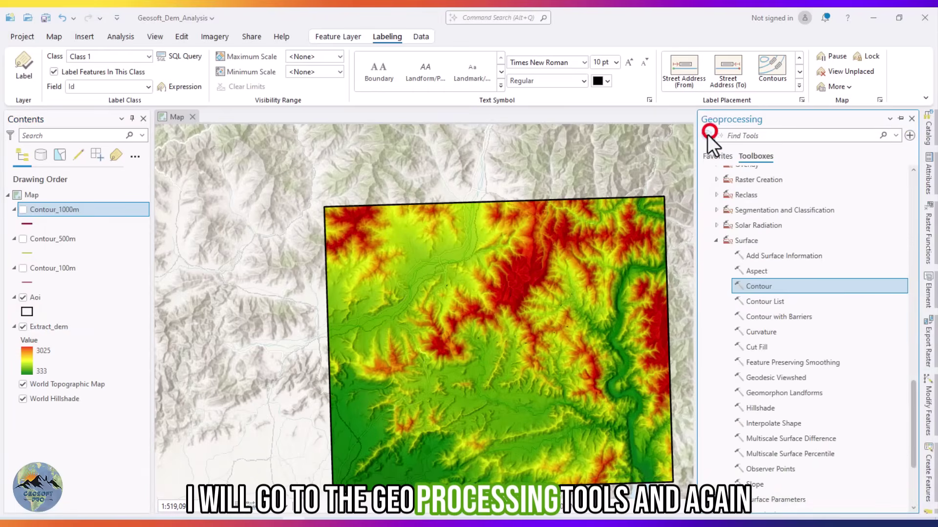
click(756, 287)
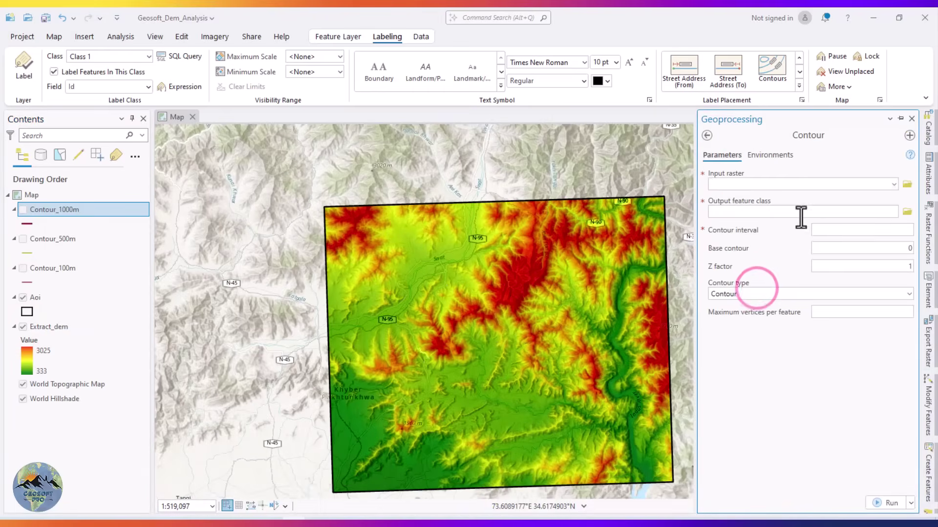
click(892, 184)
click(733, 198)
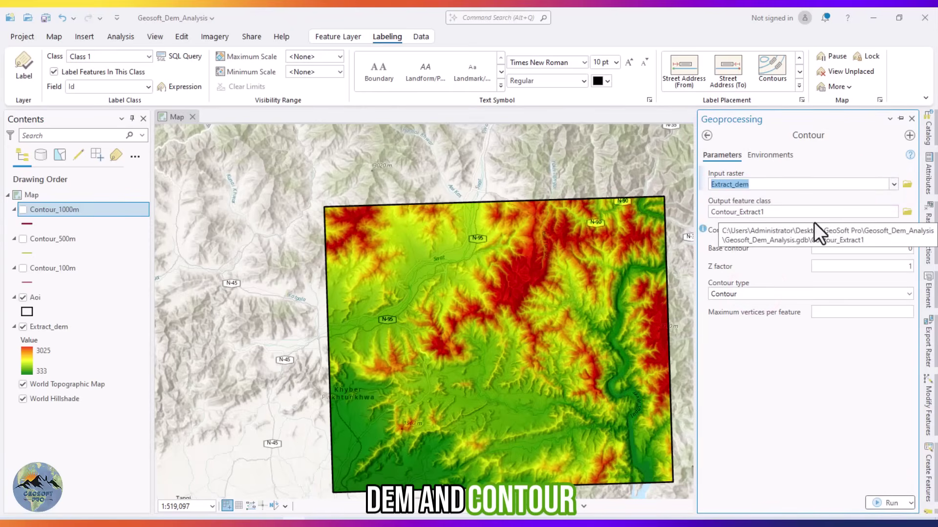
Step: Name the output Contour_polygon and set the contour interval to 700
click(804, 212)
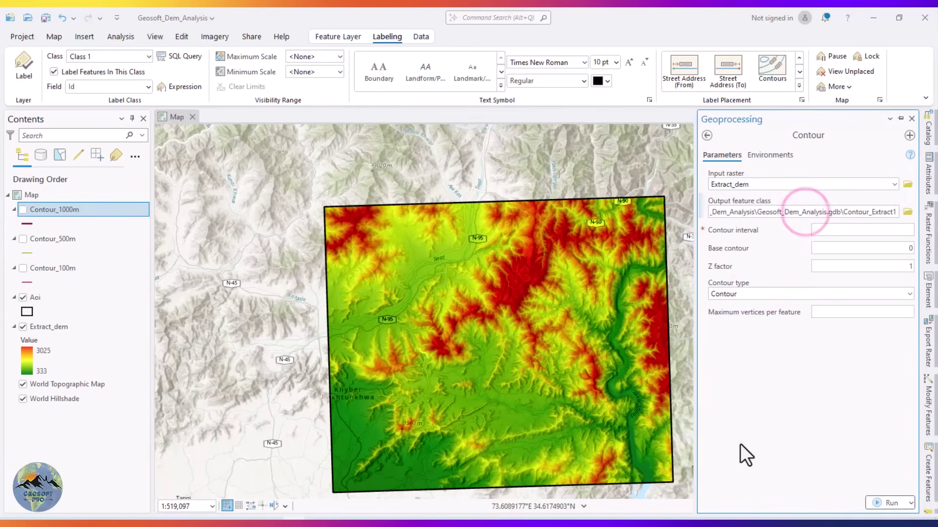
key(BackSpace)
key(BackSpace)
key(BackSpace)
key(BackSpace)
text(polygon)
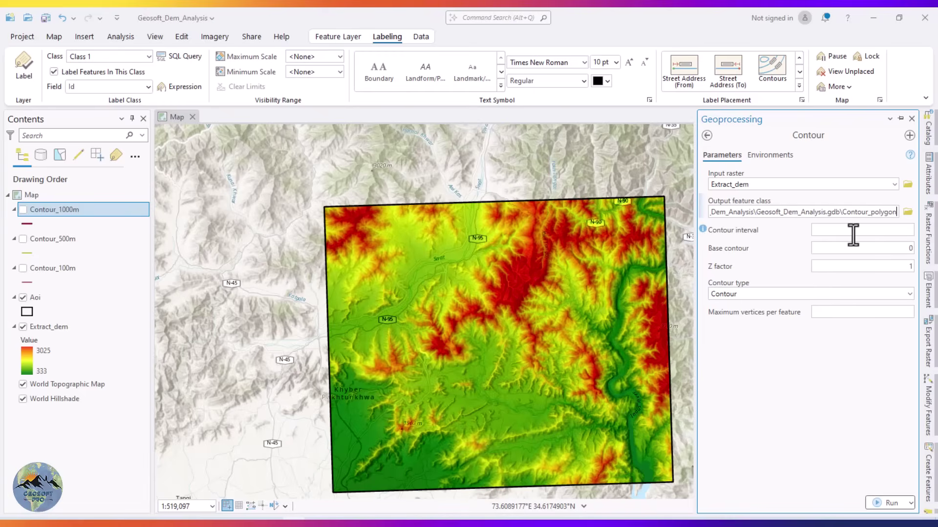
click(853, 235)
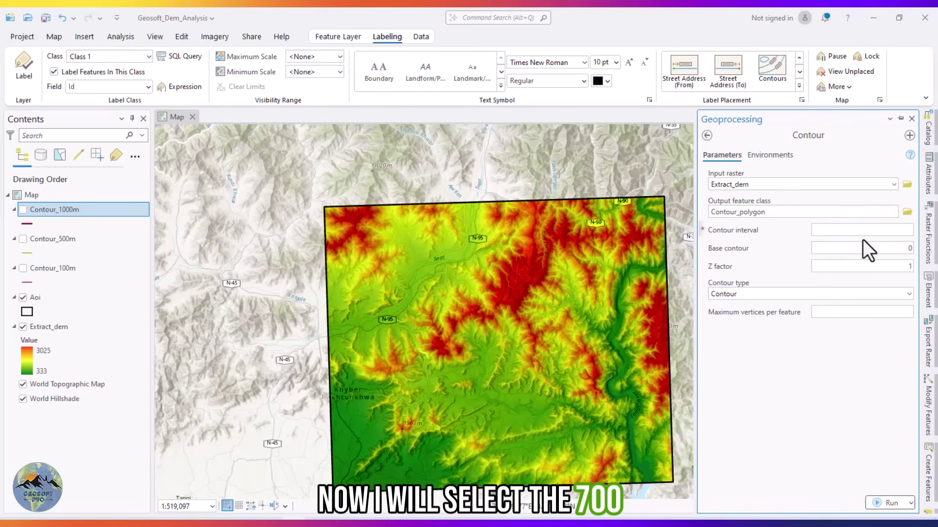
text(700)
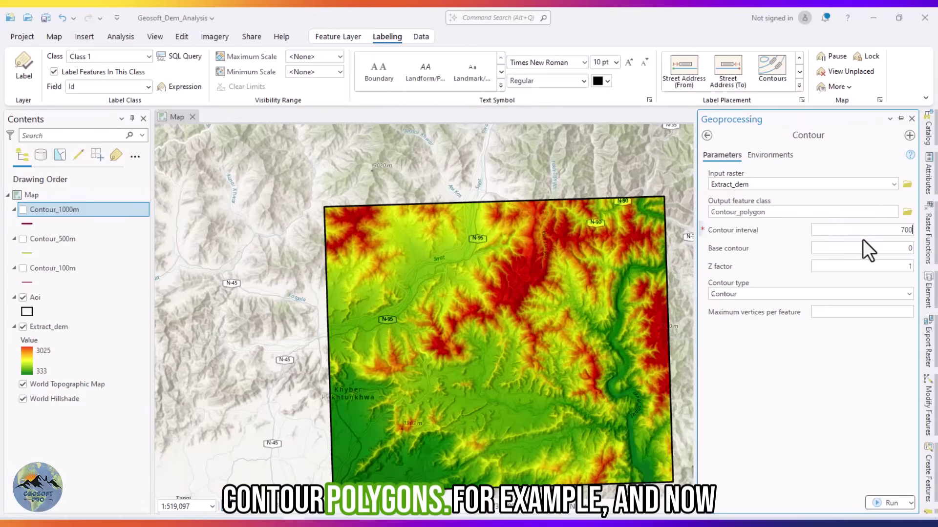
click(816, 379)
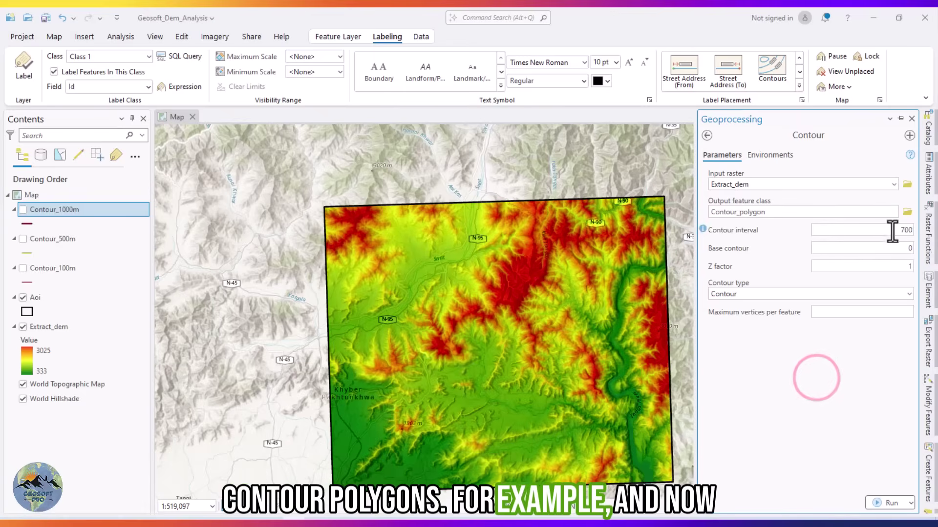
Step: Set the contour type to Contour polygon and run the tool
click(874, 503)
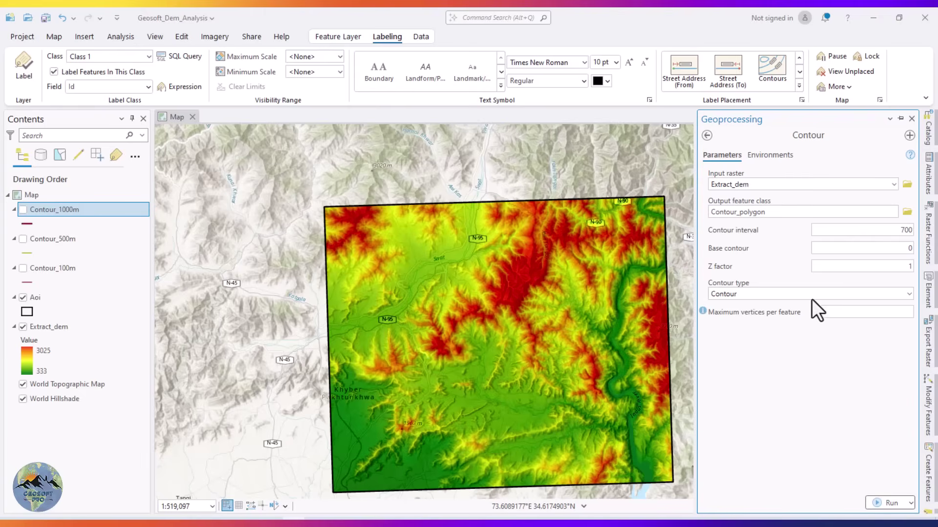
click(909, 294)
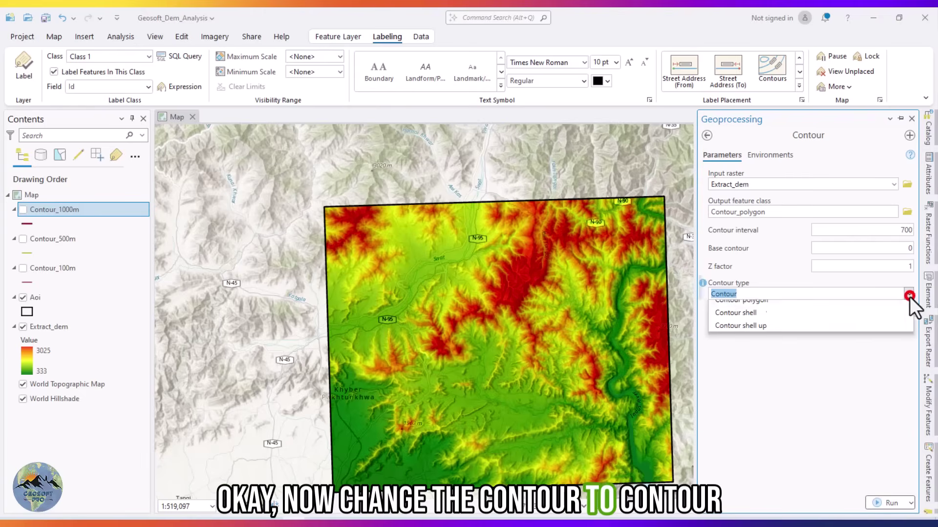
click(864, 321)
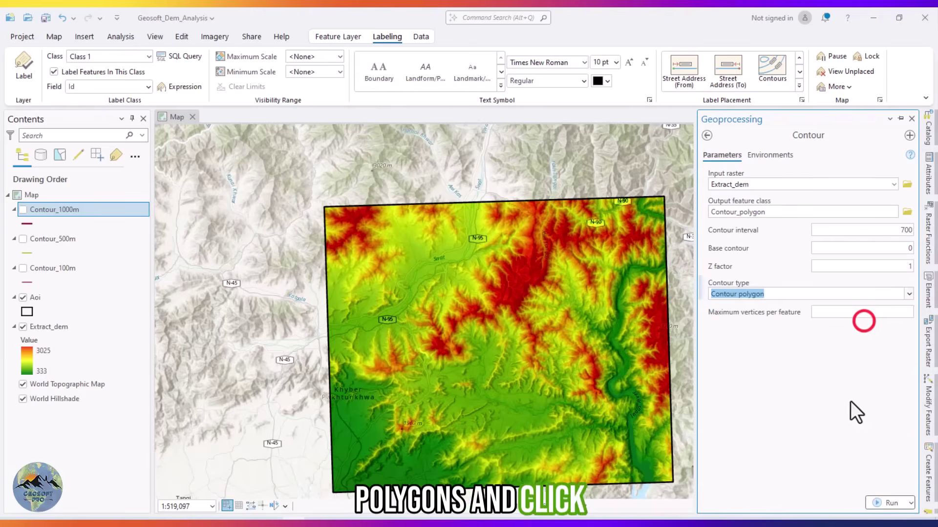
click(888, 504)
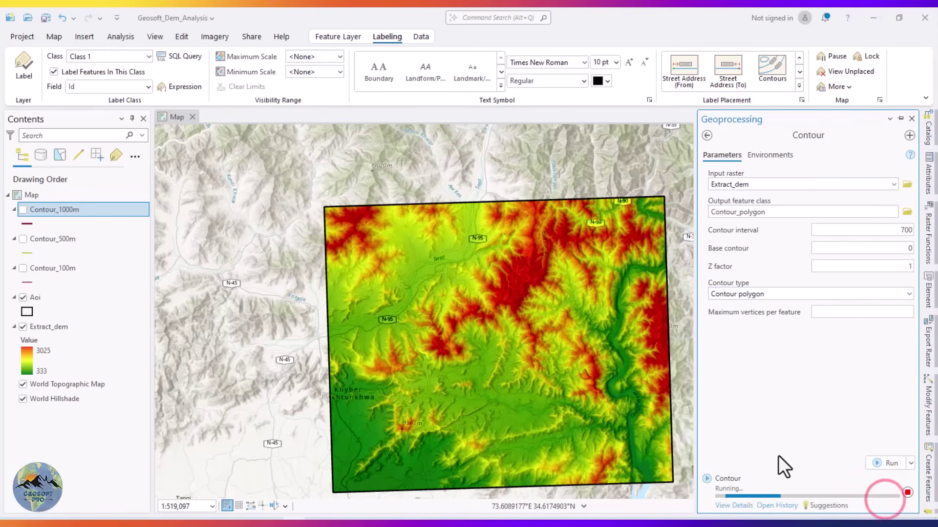
Step: Hide the Extract_dem raster and centre the contour polygons on the map
drag(567, 374, 531, 350)
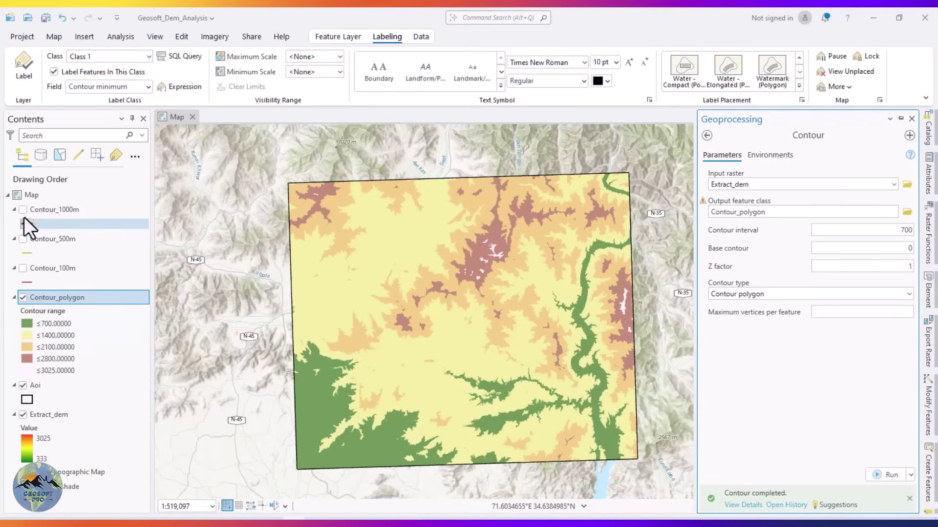
click(22, 415)
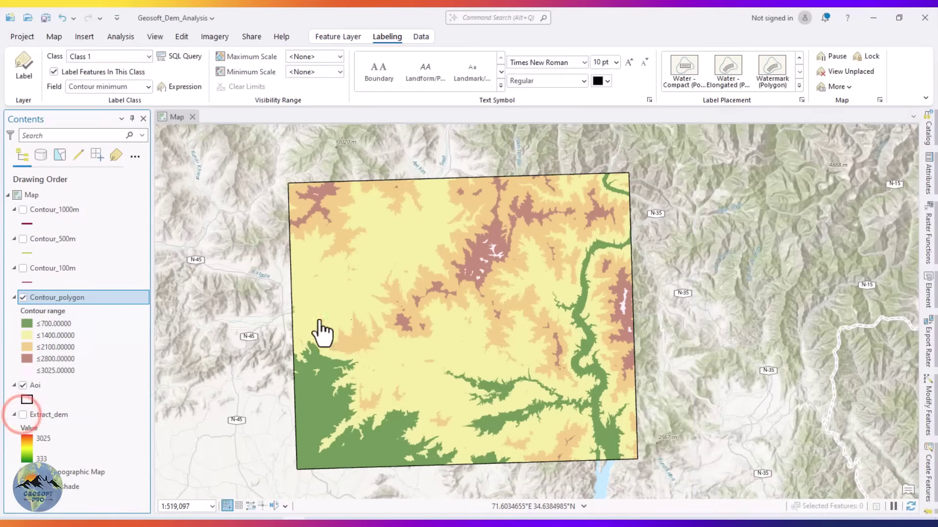
scroll(469, 330, up, 2)
drag(432, 288, 512, 368)
drag(436, 358, 325, 333)
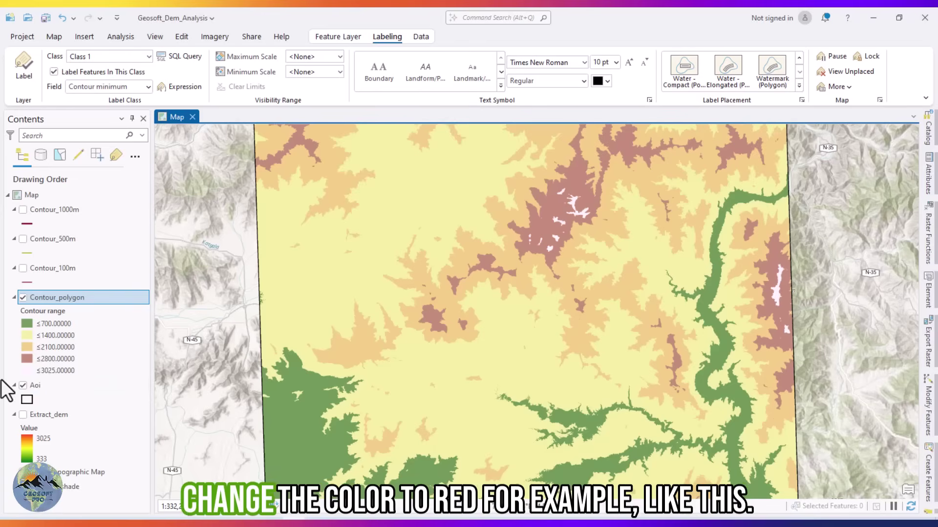
Step: Recolour the ≤3025 elevation class red and recentre the whole study area
right_click(27, 370)
click(50, 256)
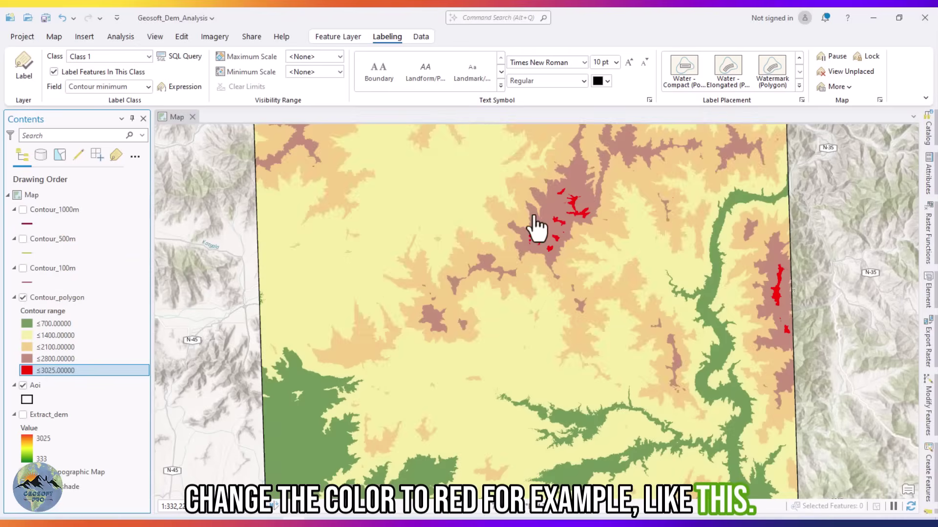
scroll(534, 226, down, 2)
scroll(555, 268, up, 2)
drag(551, 259, 525, 293)
scroll(519, 289, down, 2)
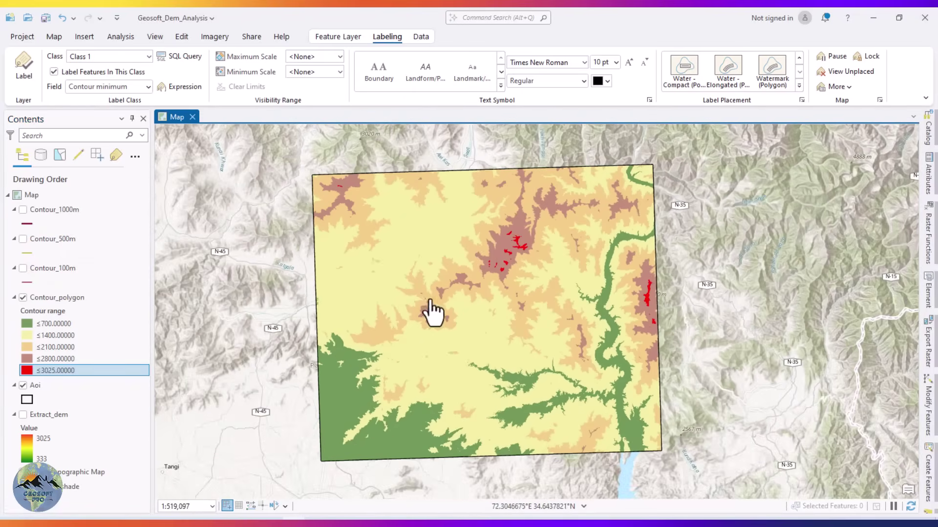
right_click(933, 349)
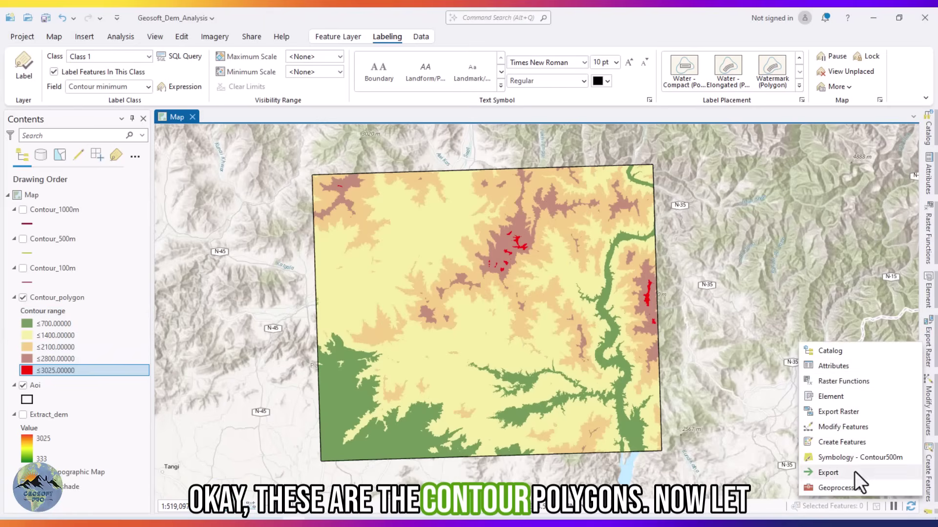
Step: Hide Contour_polygon, then select and remove all four contour layers together
click(854, 488)
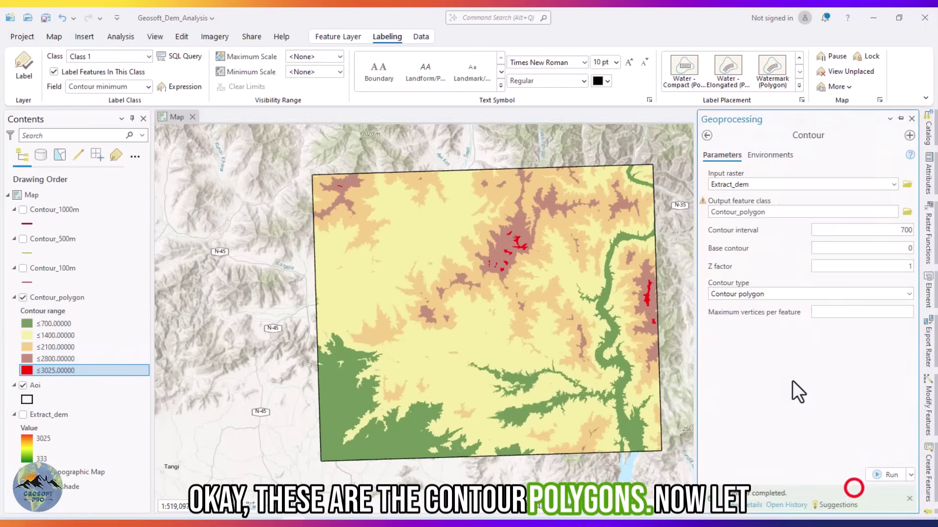
click(24, 298)
click(53, 207)
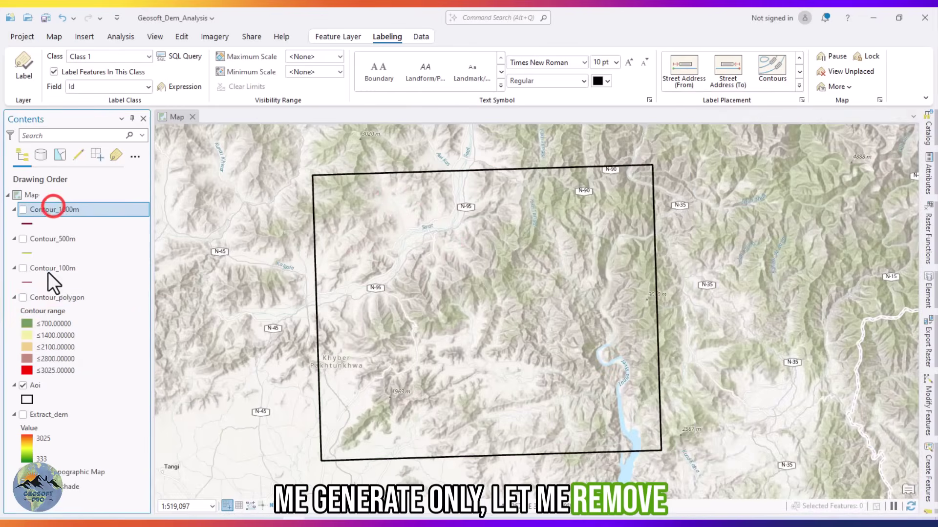
shift+click(55, 299)
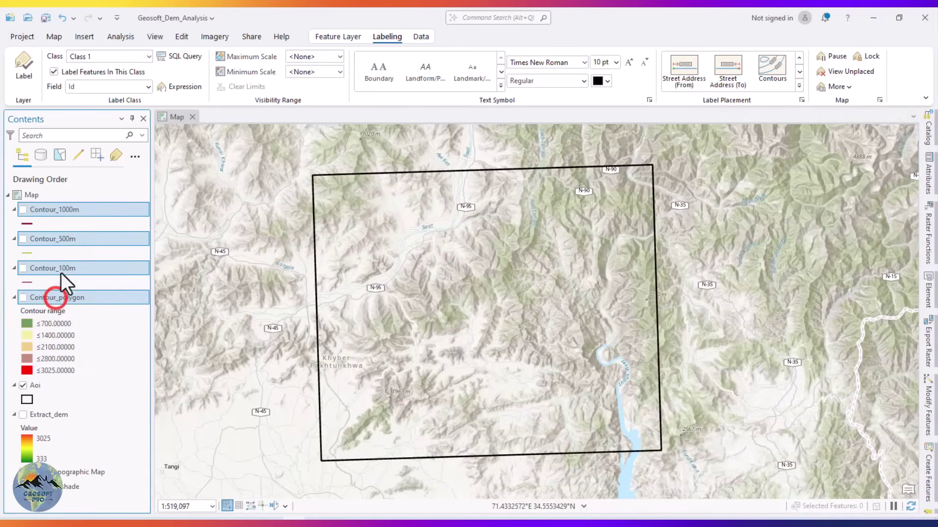
right_click(93, 215)
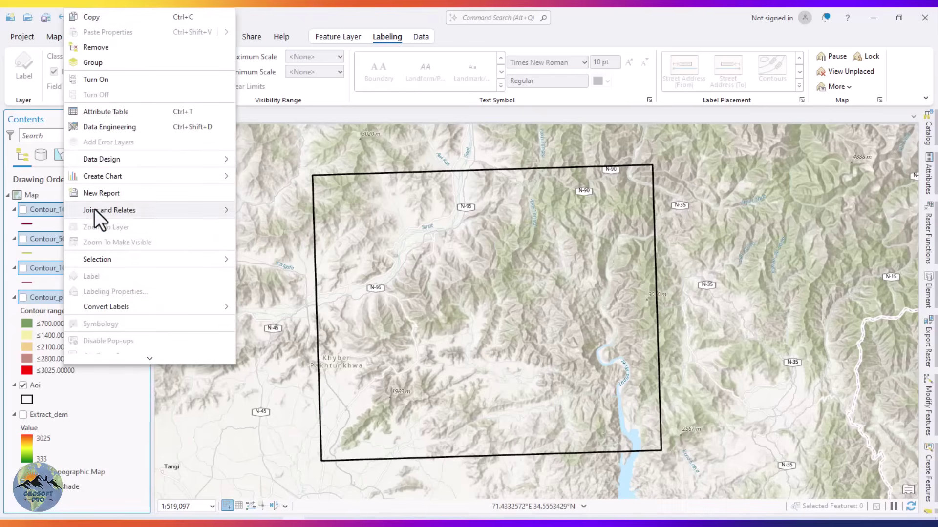
click(101, 46)
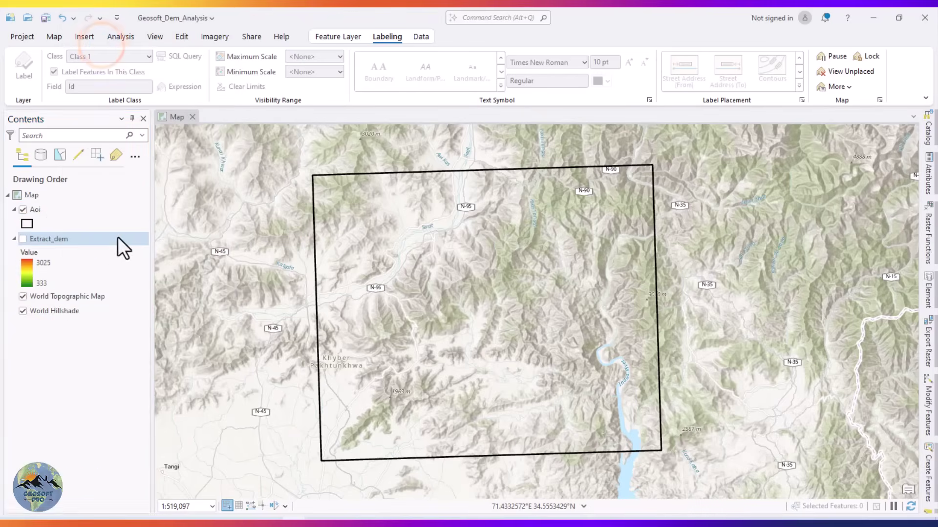
Step: Show Extract_dem and take Geoprocessing back from the Contour tool to the Surface tools list
click(23, 238)
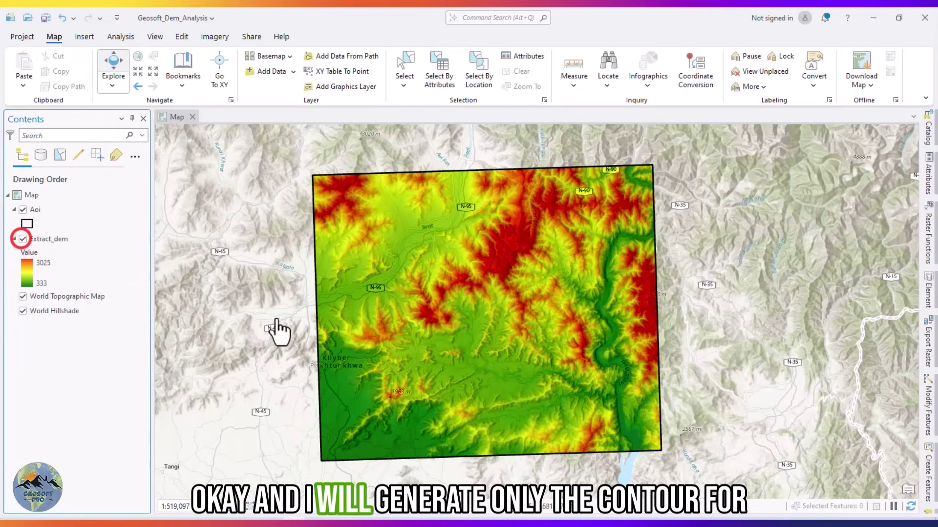
mouse_move(933, 387)
click(851, 361)
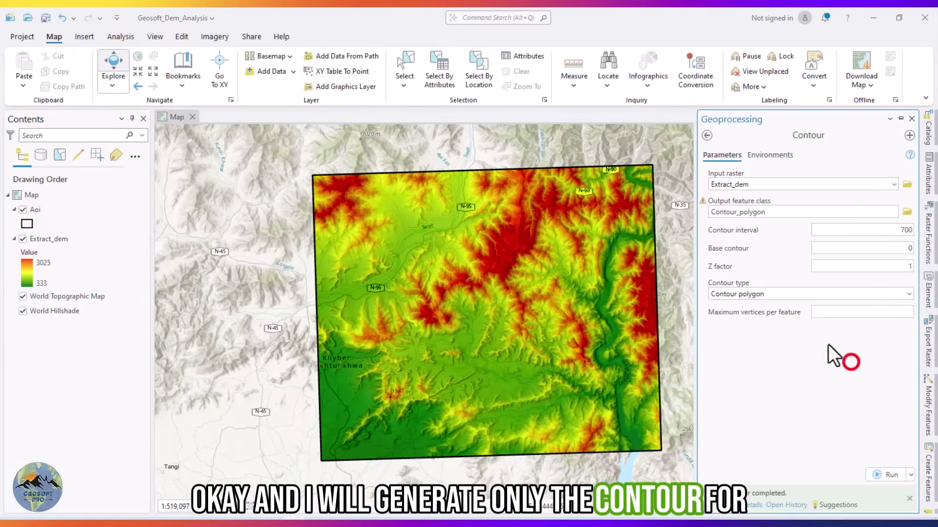
click(767, 156)
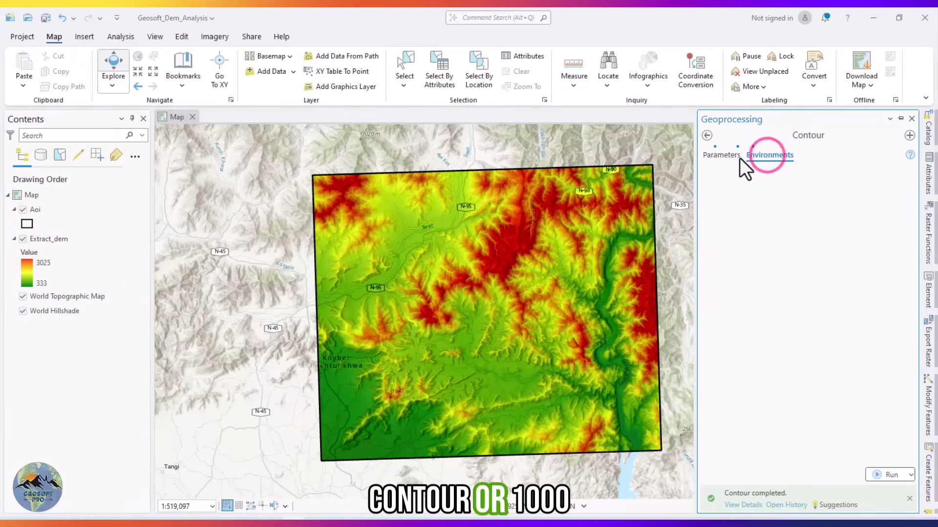
click(723, 154)
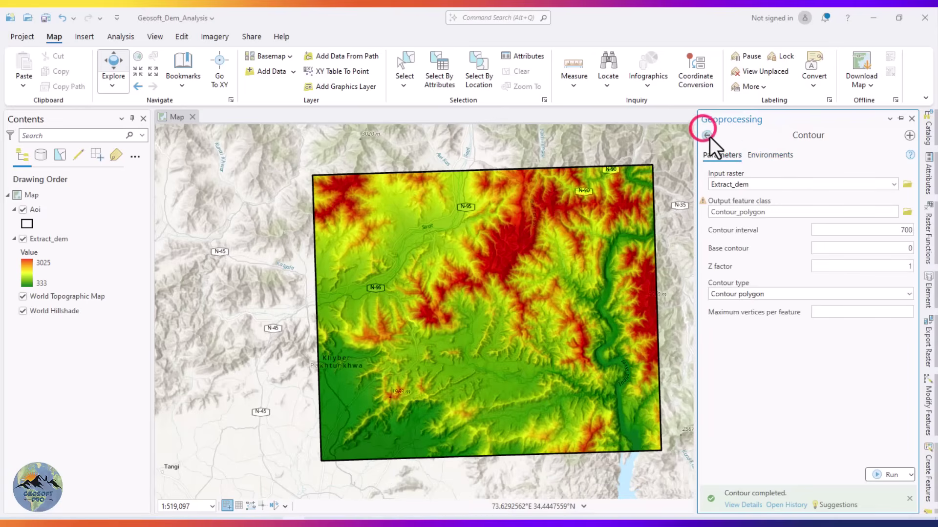
click(708, 136)
scroll(788, 359, down, 3)
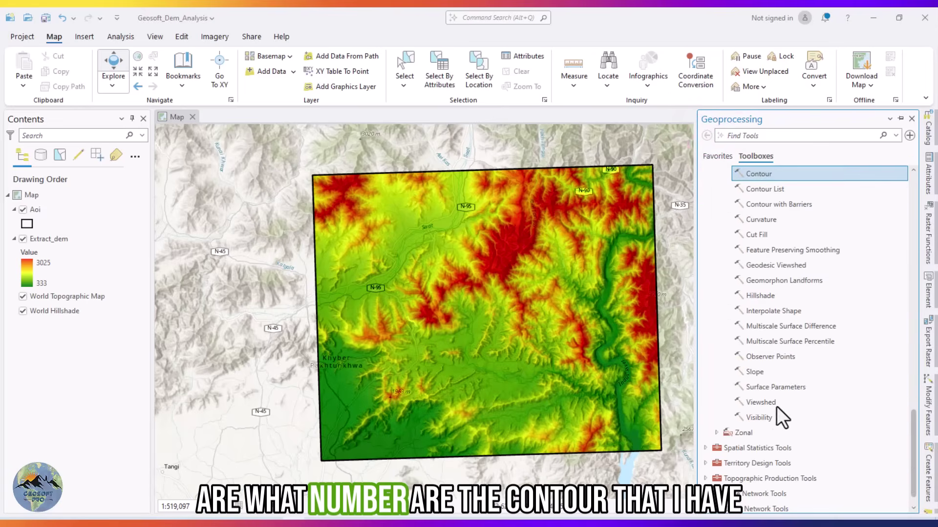
scroll(779, 388, down, 1)
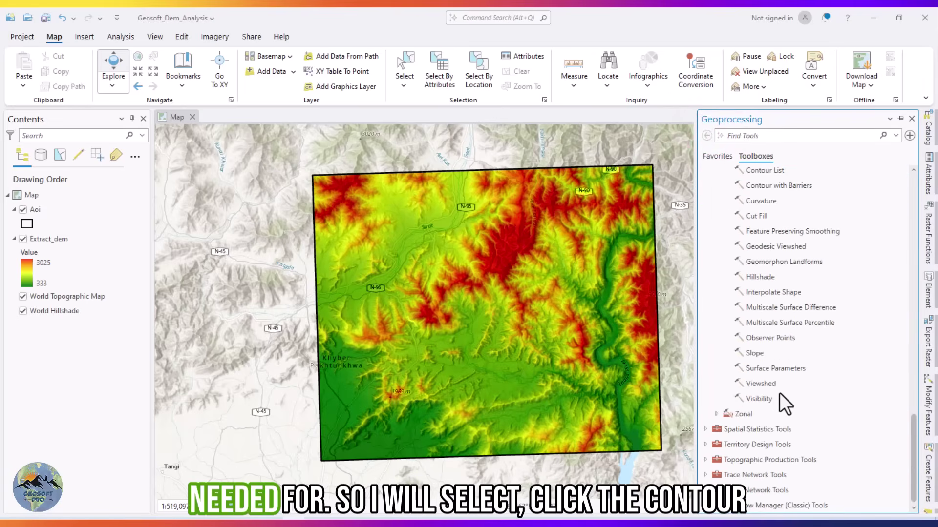
scroll(799, 397, up, 2)
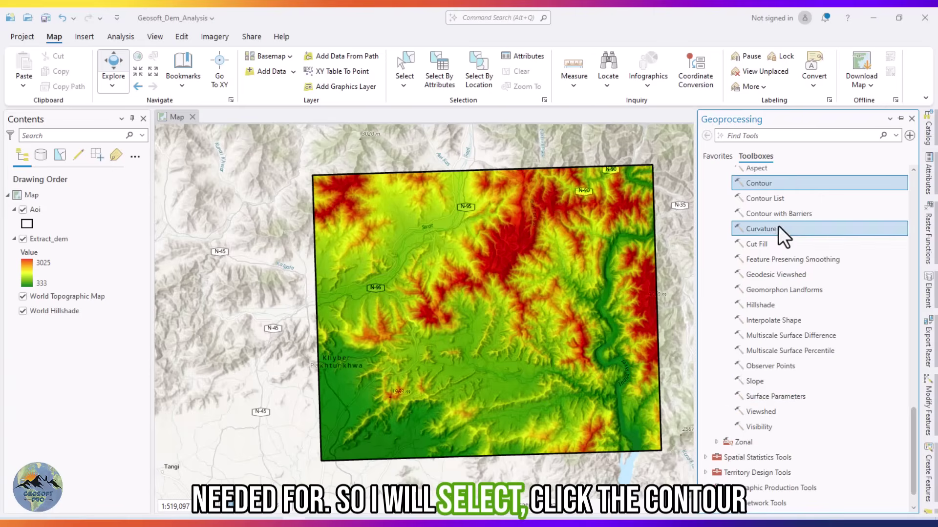
Step: Start Contour List on Extract_dem with the output named Contour_1000m
click(781, 201)
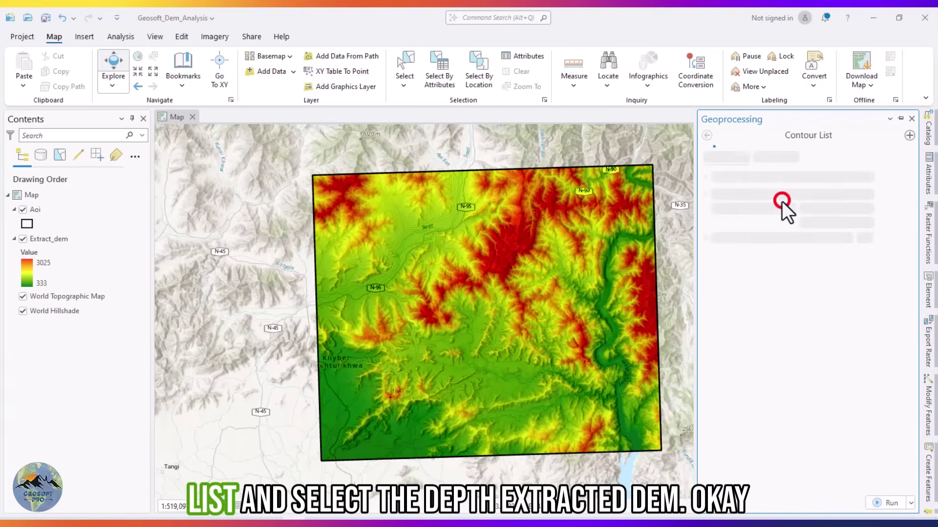
click(893, 185)
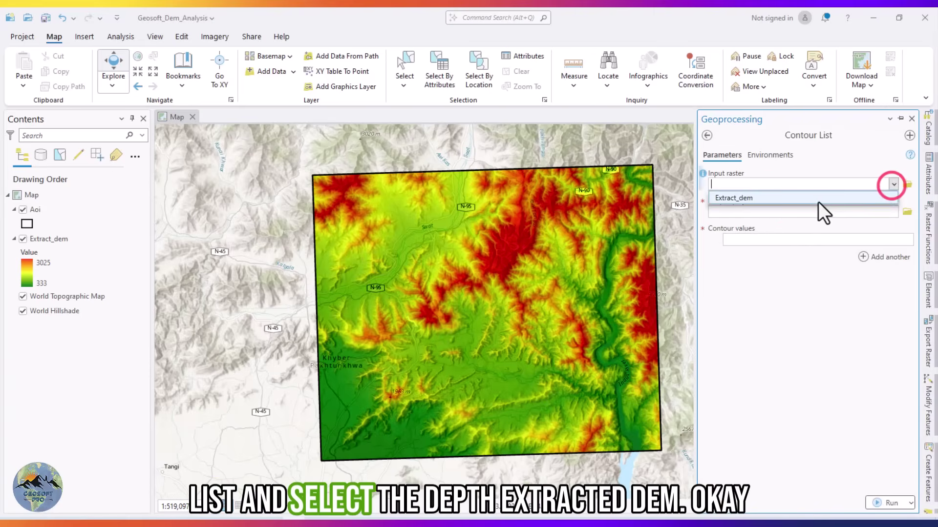
click(819, 199)
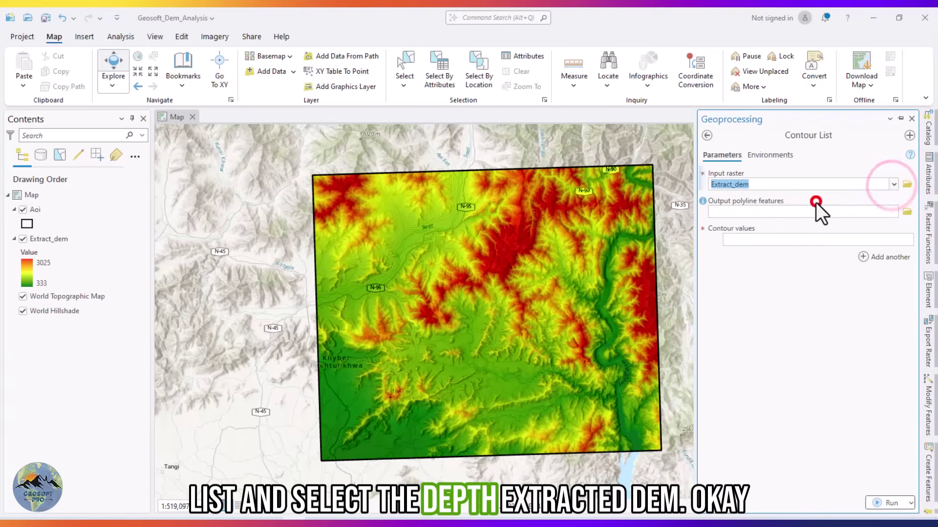
click(805, 279)
click(883, 211)
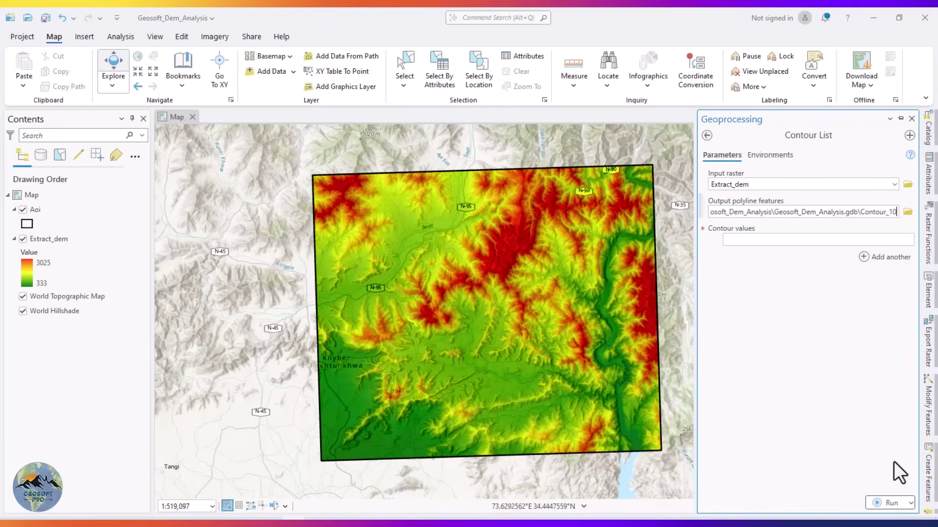
text(0m)
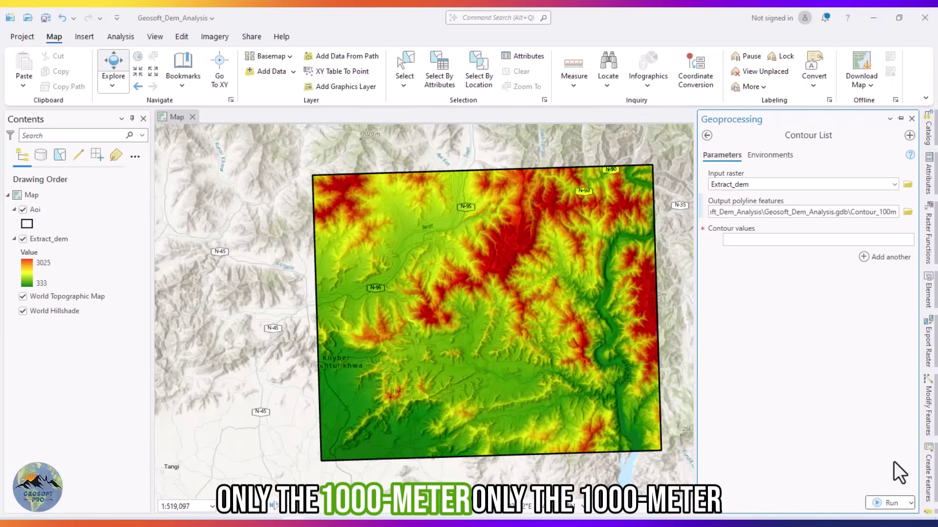
text(0m)
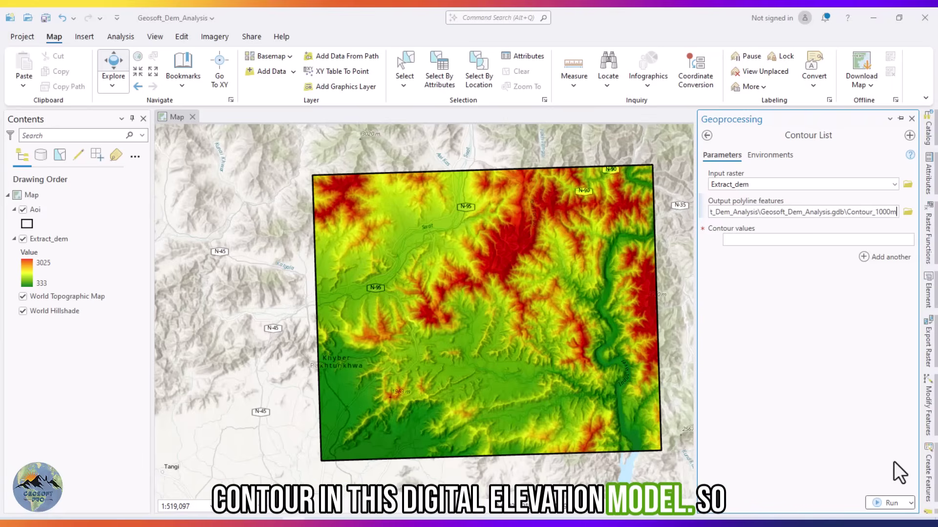
click(868, 384)
Step: Enter contour values 1000 and 500 and run the tool
click(899, 239)
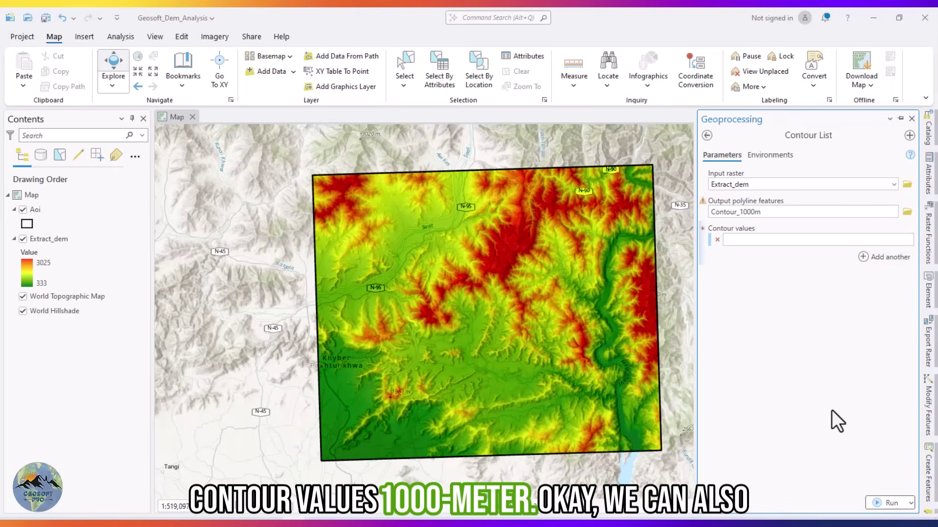
click(823, 373)
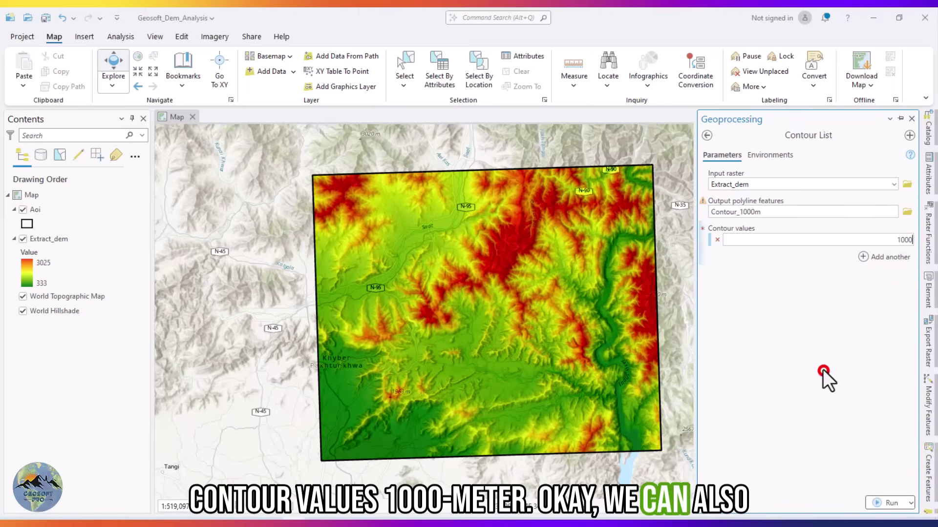
click(862, 260)
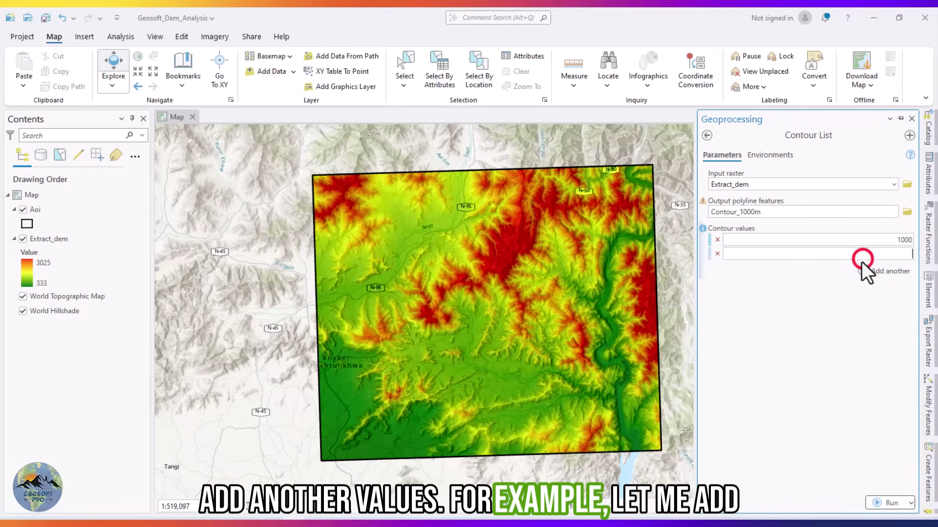
click(808, 253)
text(500)
click(851, 309)
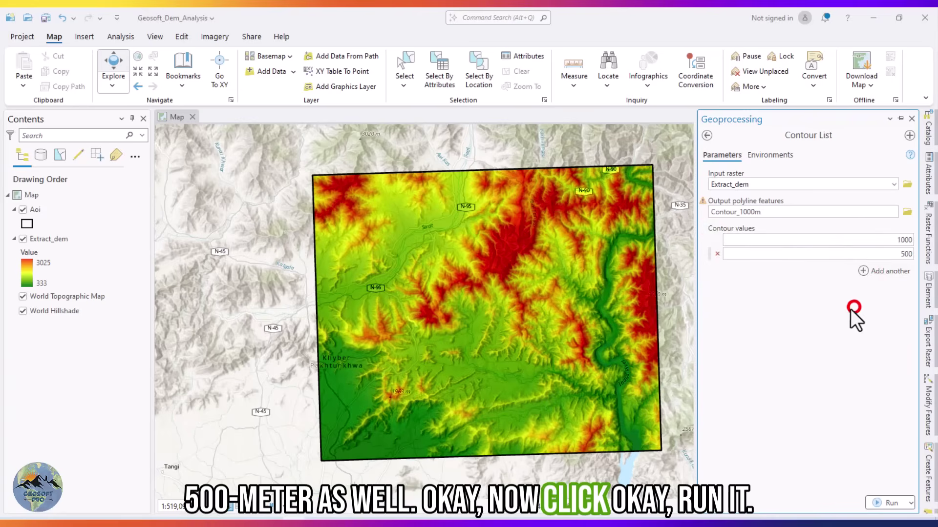
click(888, 504)
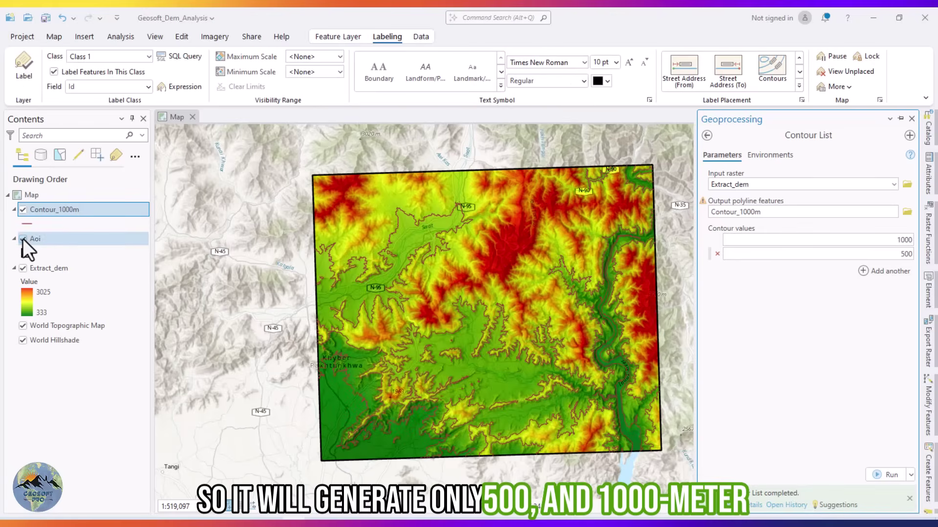
Step: Hide the DEM, open the Contour_1000m attribute table and sort it by Contour
click(23, 268)
scroll(450, 320, up, 2)
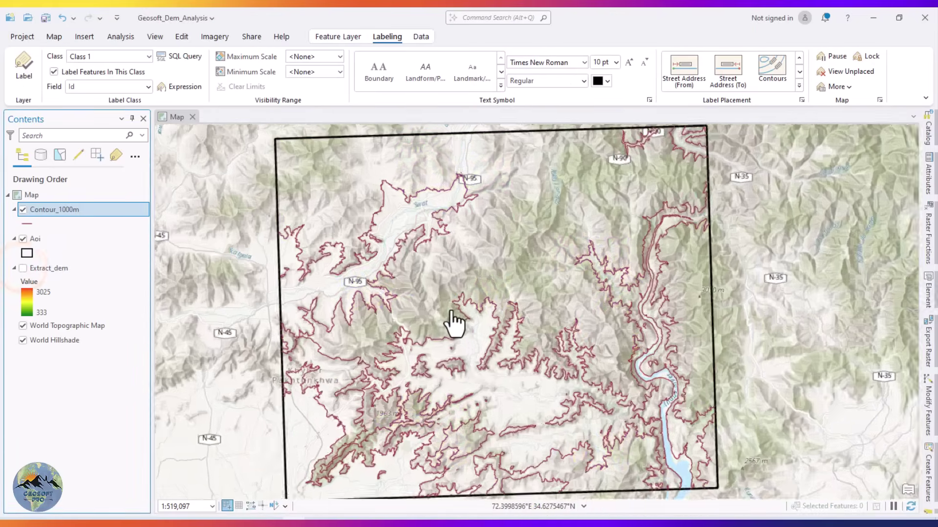
scroll(446, 289, down, 1)
scroll(447, 283, down, 2)
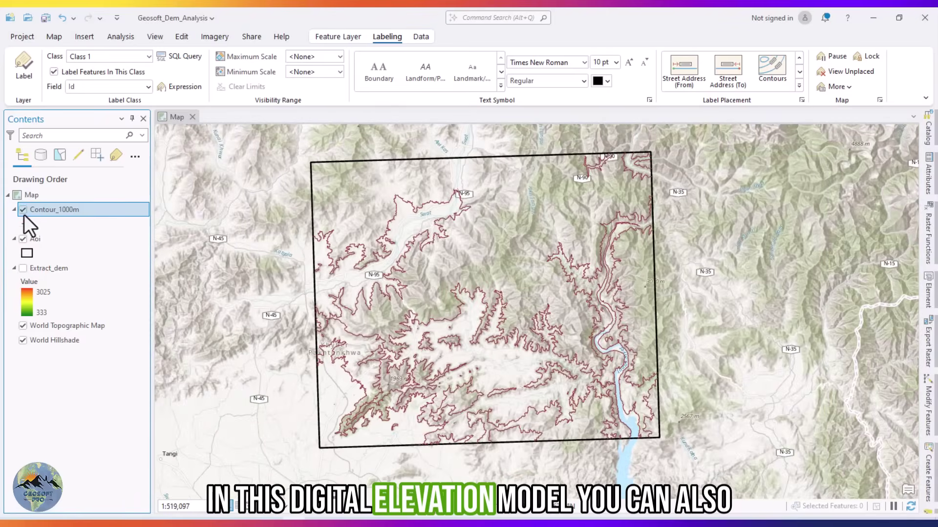
right_click(47, 208)
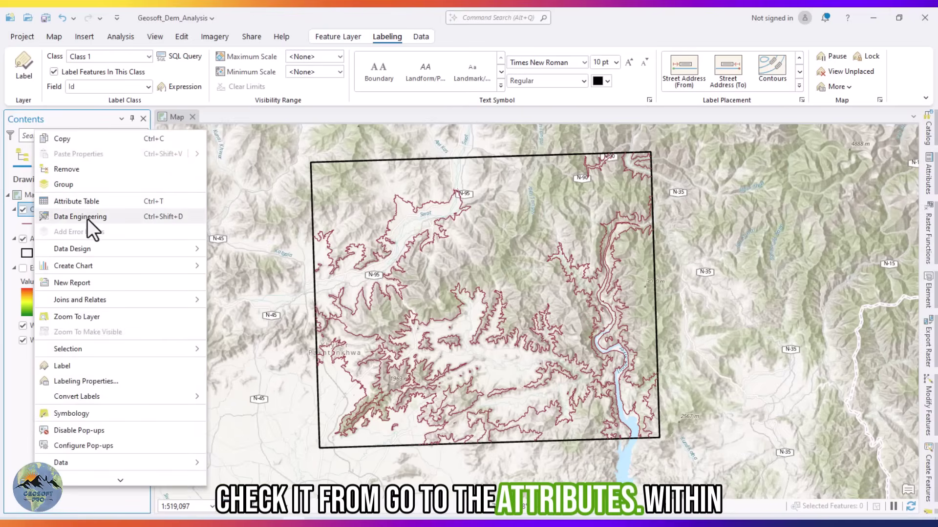
click(87, 202)
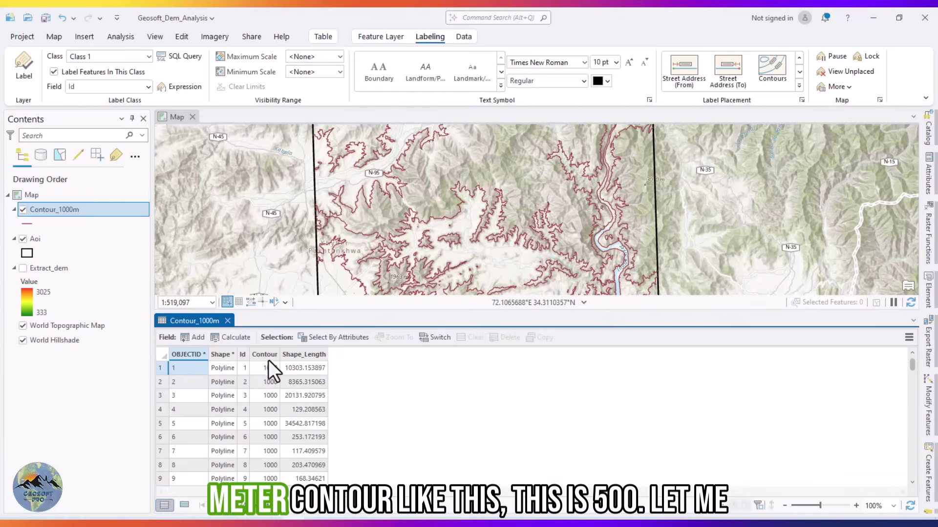
double_click(268, 356)
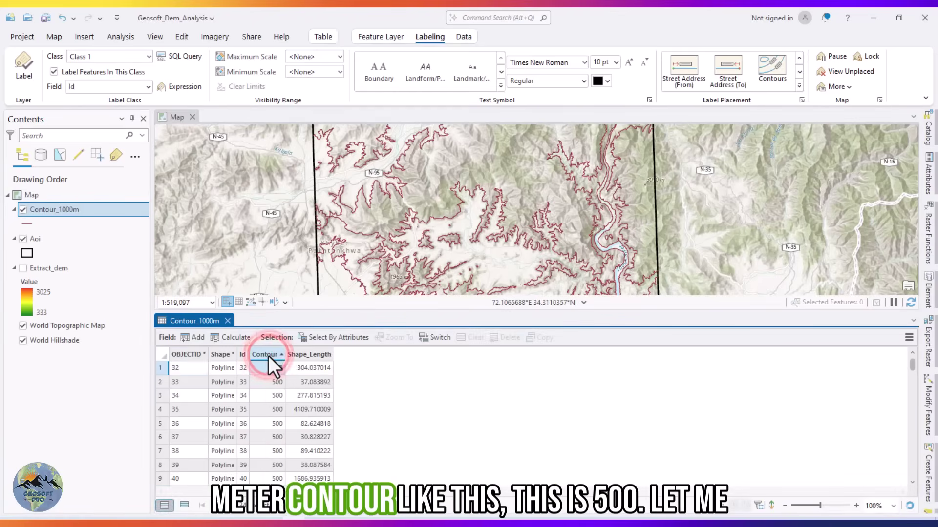
Step: Select the 500 m contour rows, then clear the selection
scroll(268, 383, down, 5)
scroll(266, 386, up, 5)
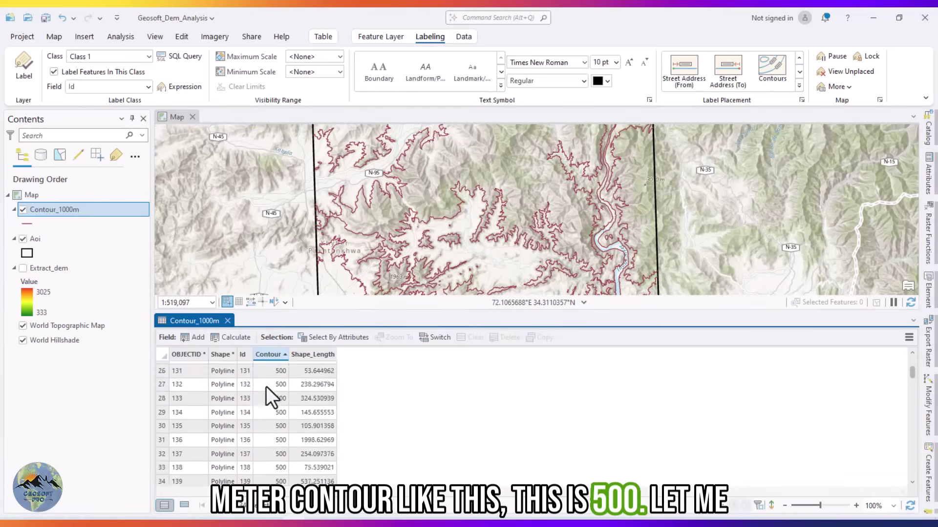
drag(161, 369, 201, 466)
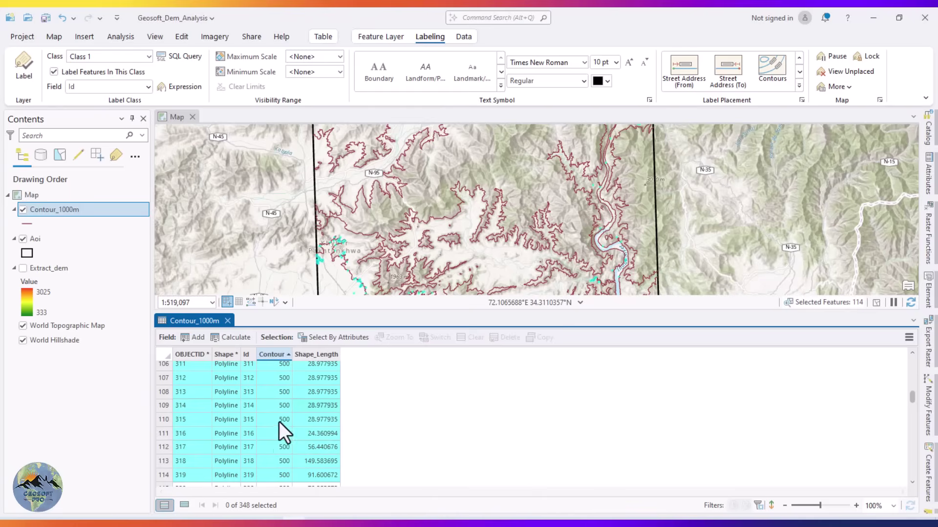
drag(291, 409, 300, 445)
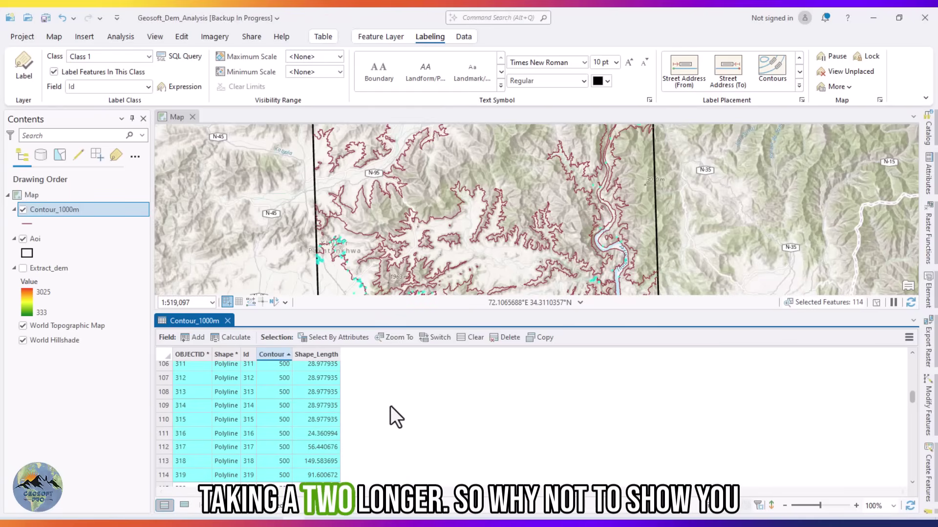
scroll(471, 247, down, 2)
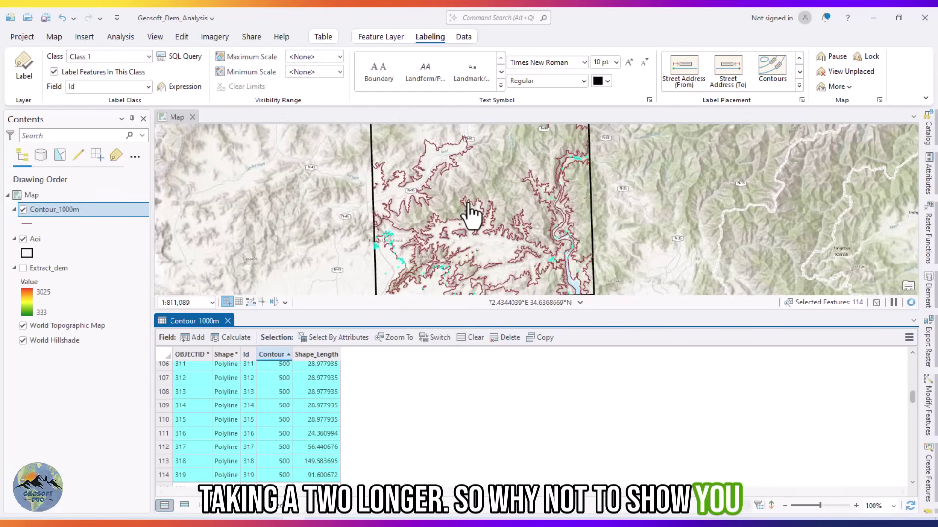
scroll(478, 229, down, 2)
scroll(472, 278, up, 2)
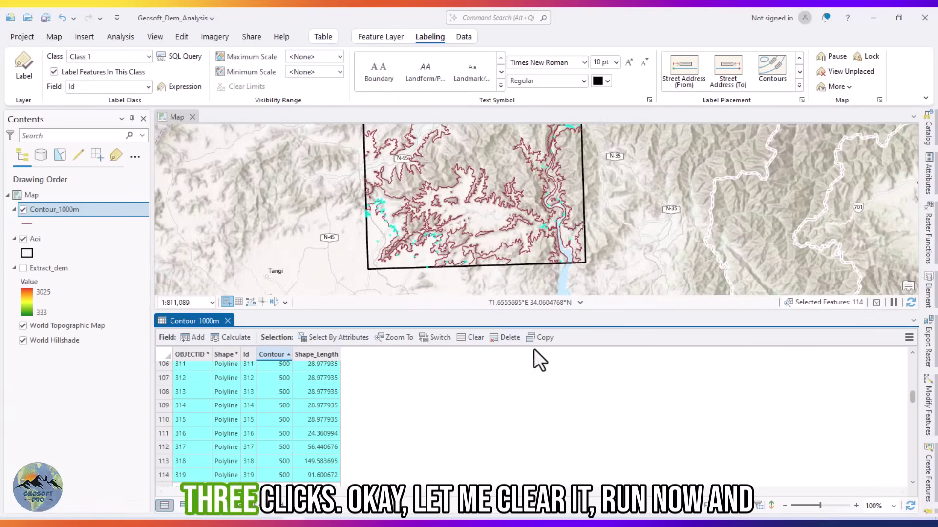
click(471, 338)
Step: Select By Attributes where Contour is equal to 500 and apply it
click(344, 338)
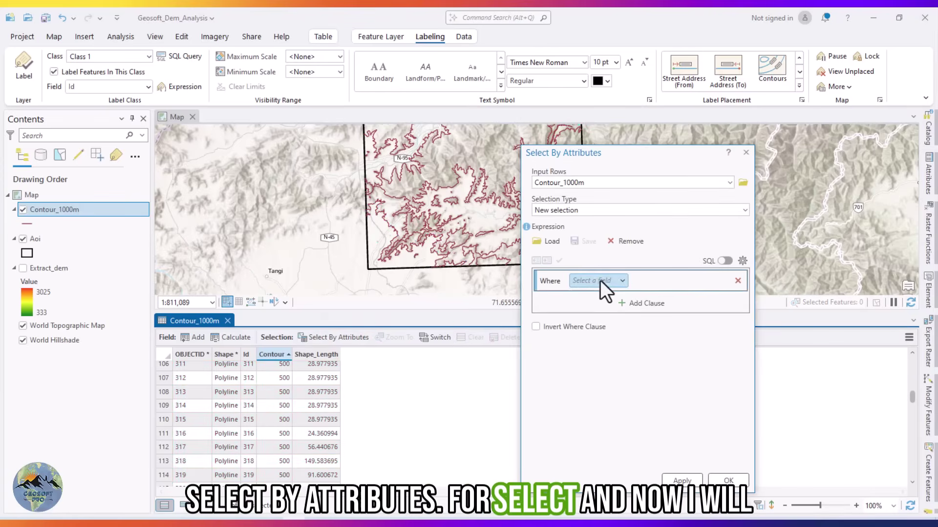
drag(626, 158, 711, 166)
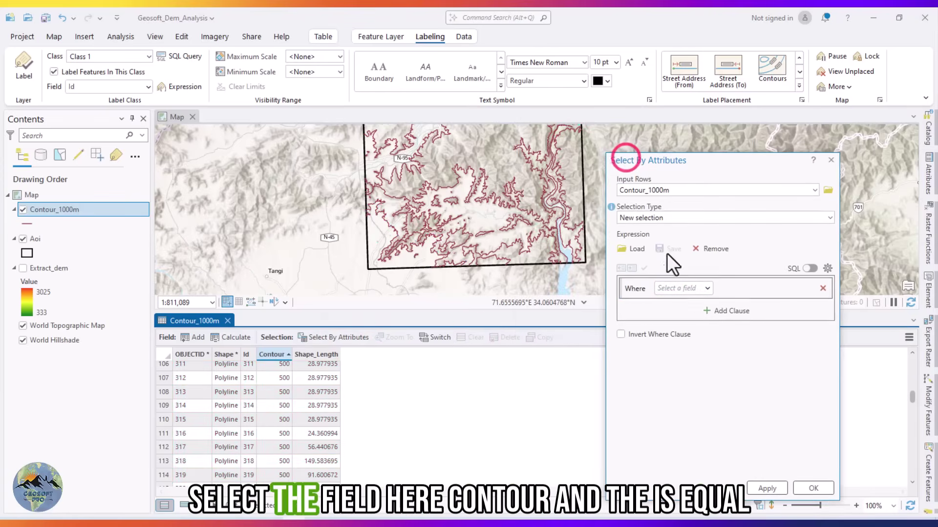
click(688, 288)
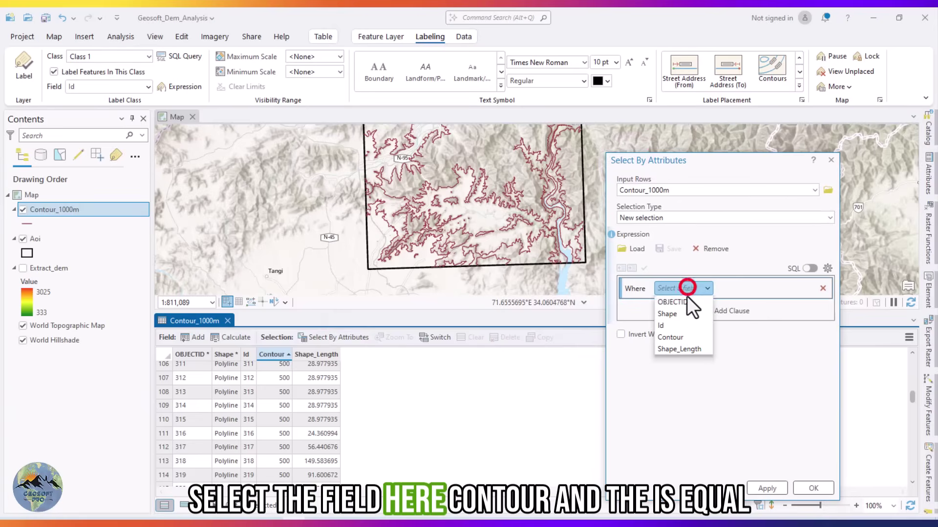
click(671, 340)
click(742, 288)
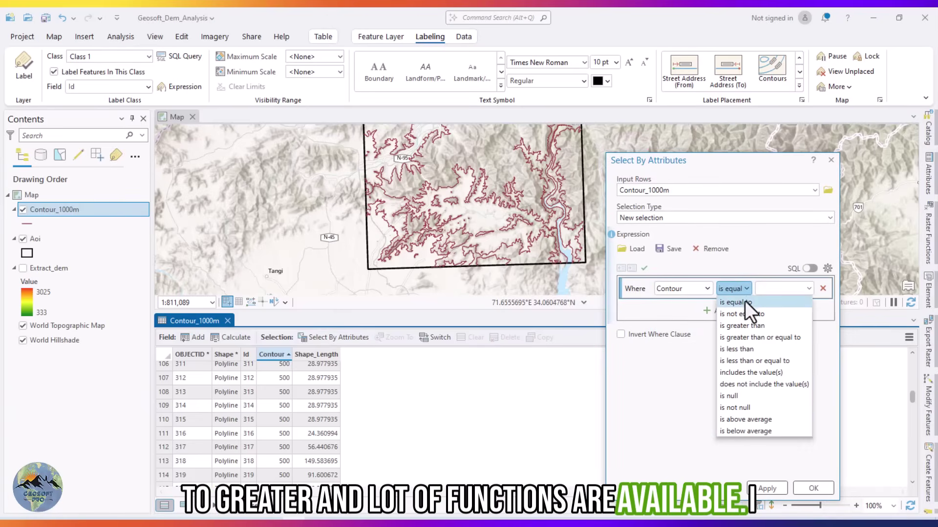
click(750, 303)
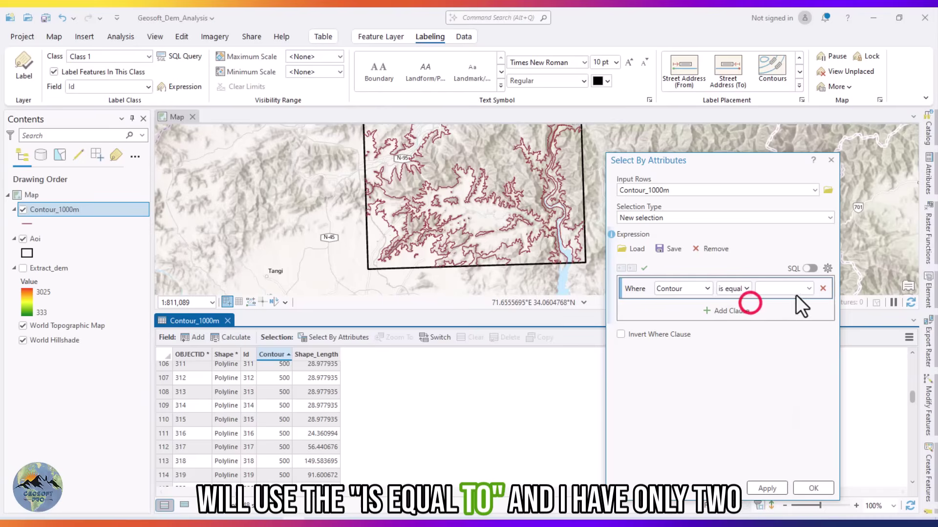
click(809, 289)
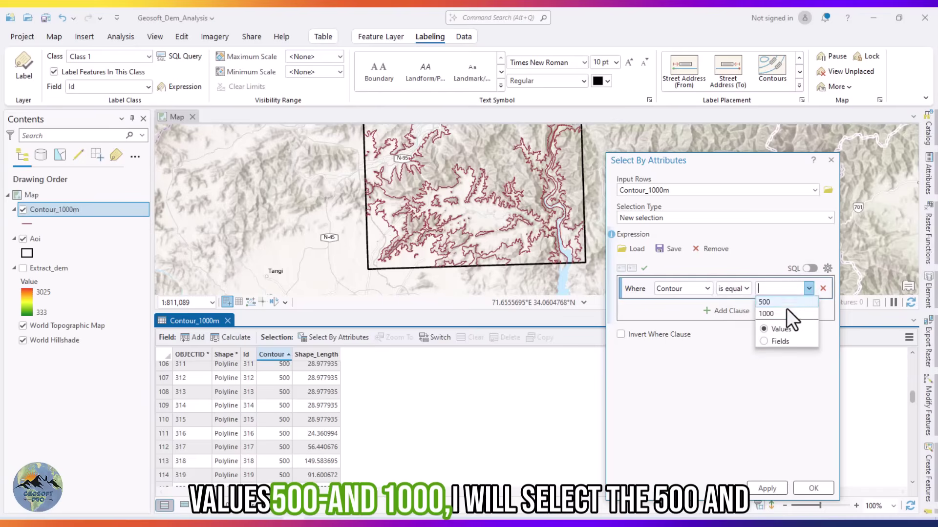
click(785, 300)
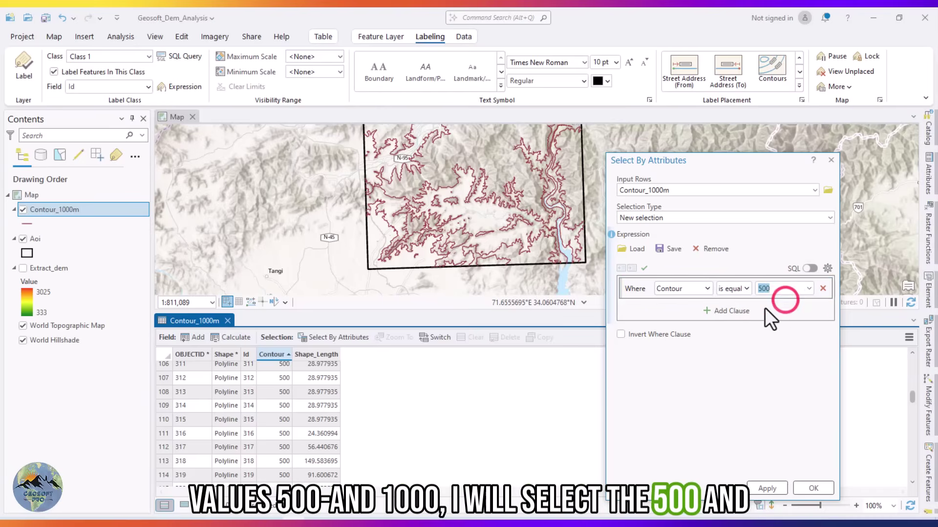
click(767, 488)
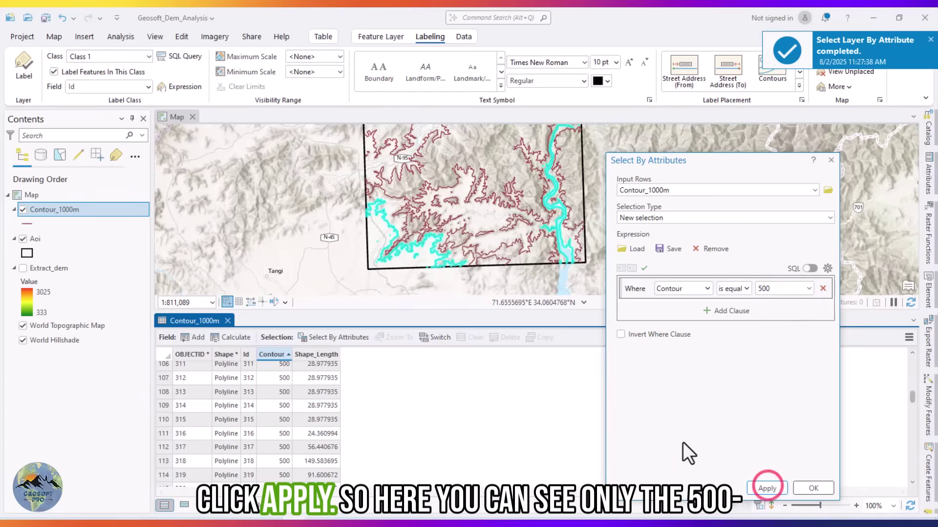
scroll(446, 264, down, 1)
scroll(477, 195, down, 1)
scroll(477, 209, up, 2)
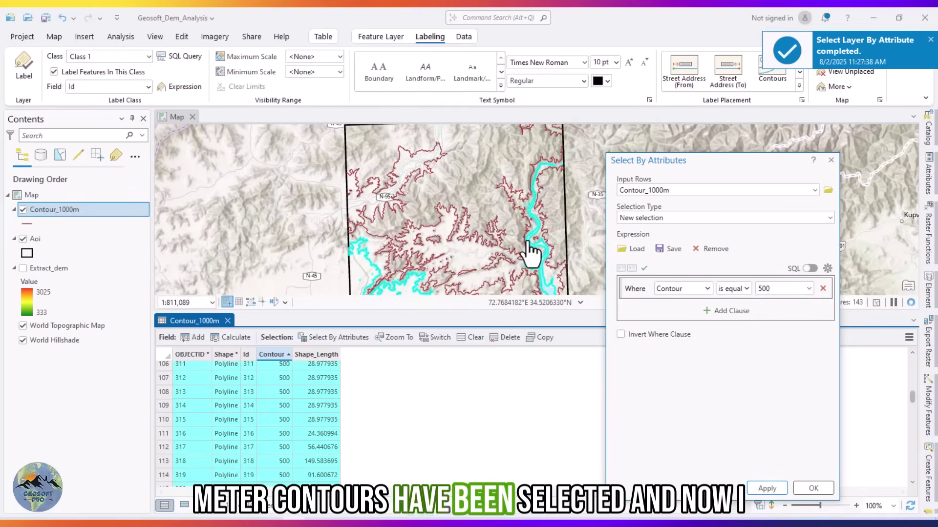
Step: Change the query value to 1000, apply, and confirm to select 205 features
click(806, 289)
click(790, 314)
click(767, 488)
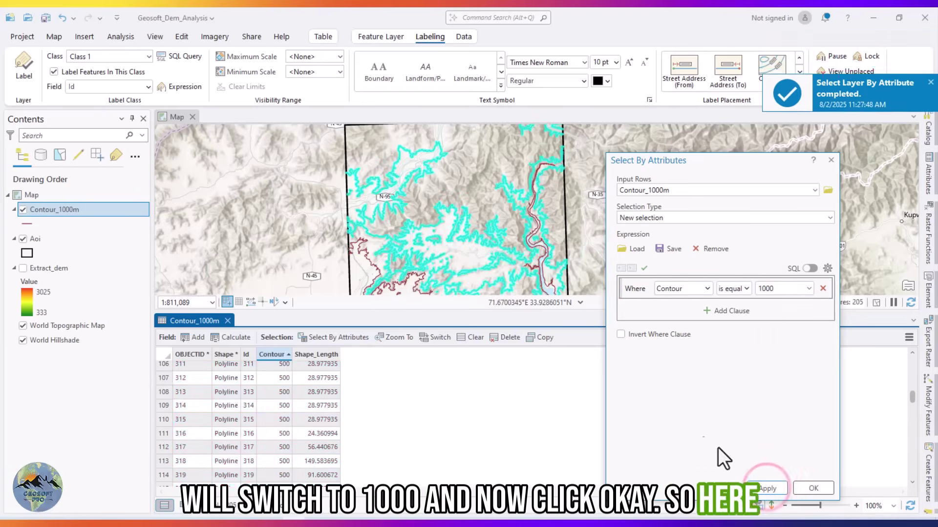
scroll(434, 195, down, 1)
scroll(434, 196, down, 2)
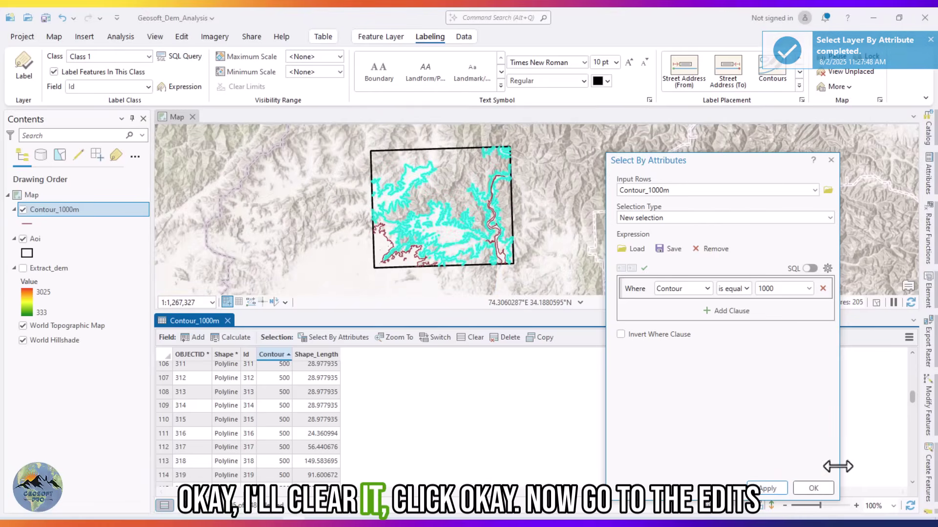
click(820, 490)
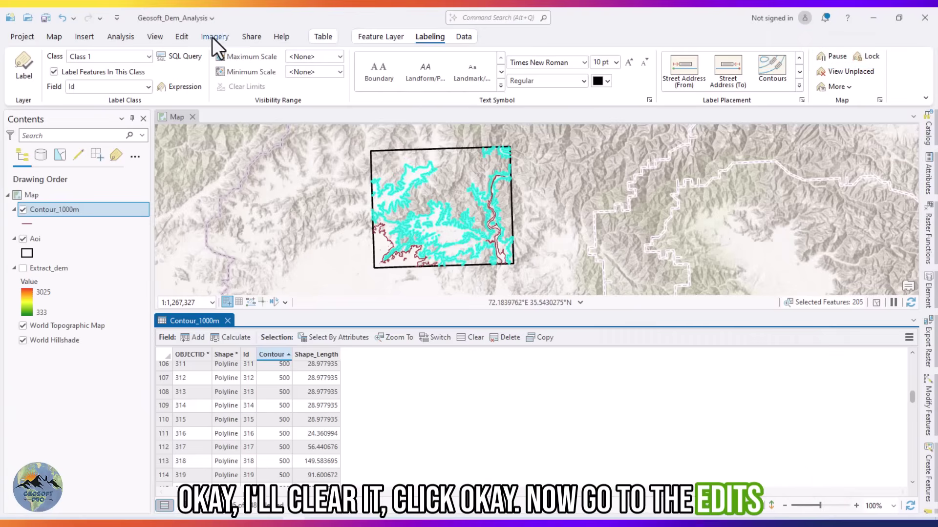
Step: Clear the Contour_1000m selection from the Edit tab and close its attribute table
click(178, 37)
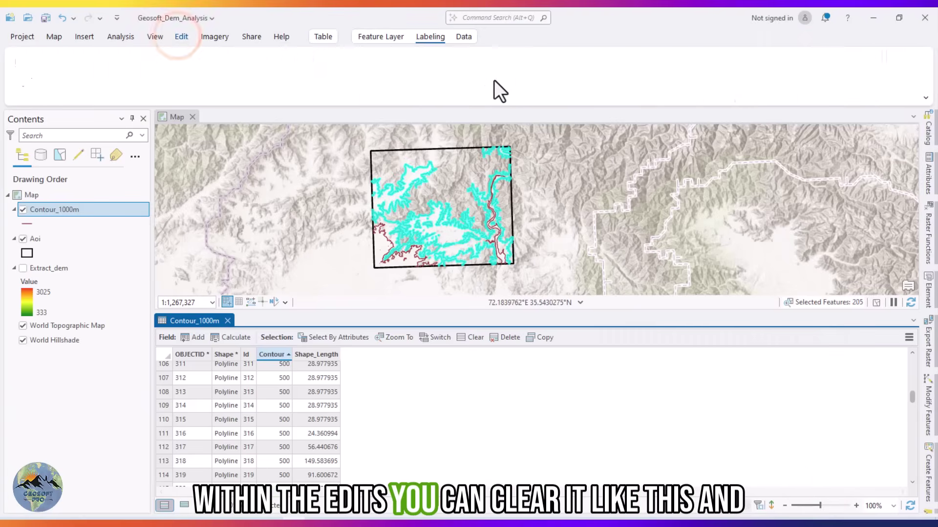
click(488, 70)
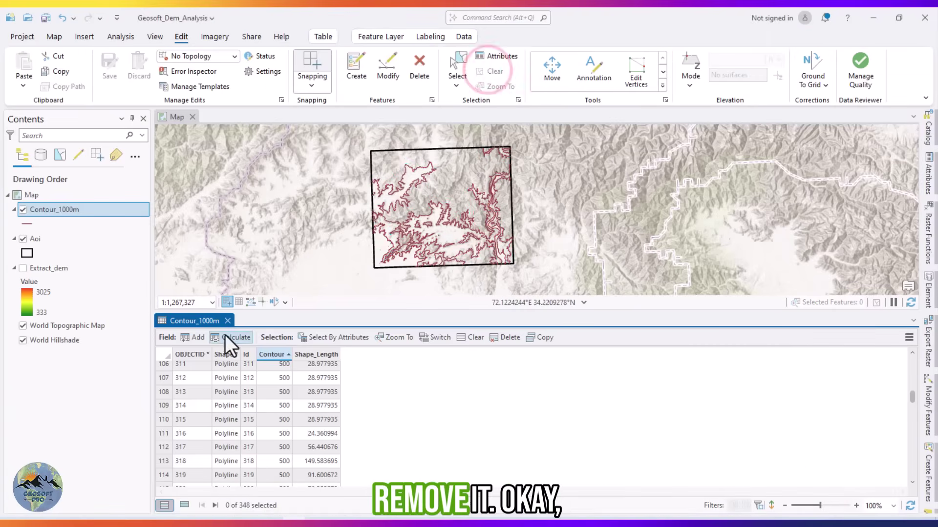
click(225, 320)
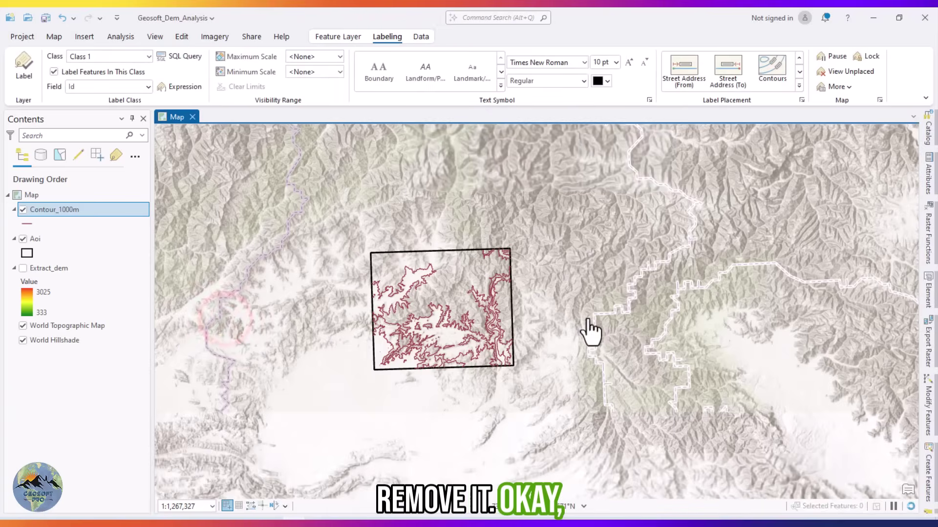
Step: Zoom in and pan the map to recenter on the AOI contours
scroll(456, 299, up, 2)
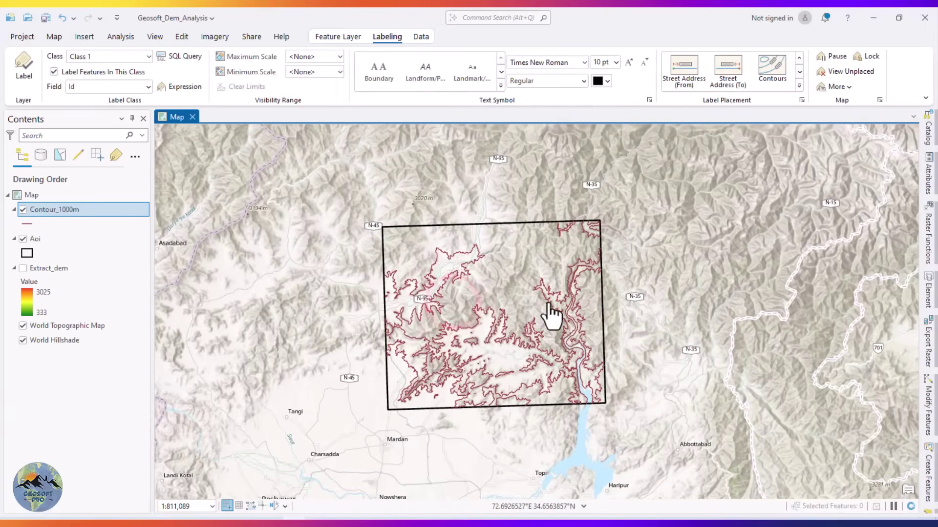
scroll(502, 341, up, 2)
drag(530, 300, 510, 300)
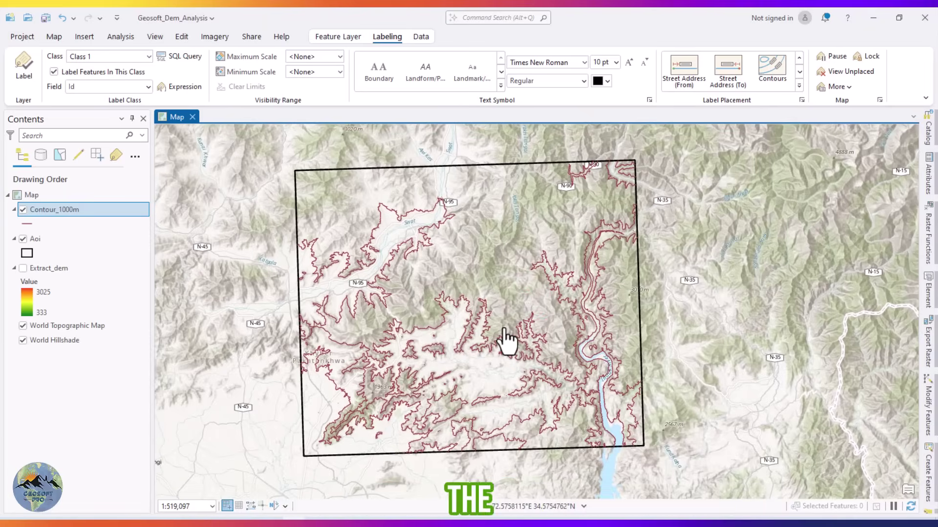
drag(504, 324, 430, 329)
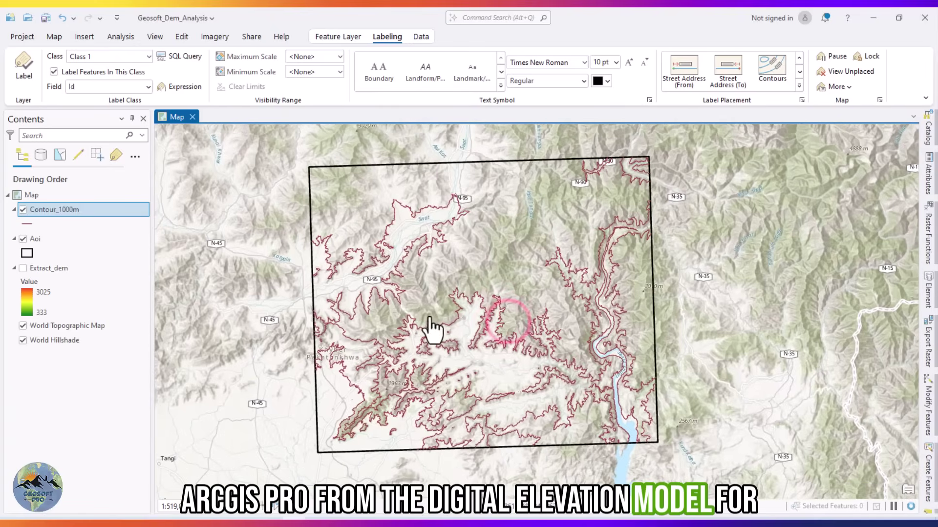